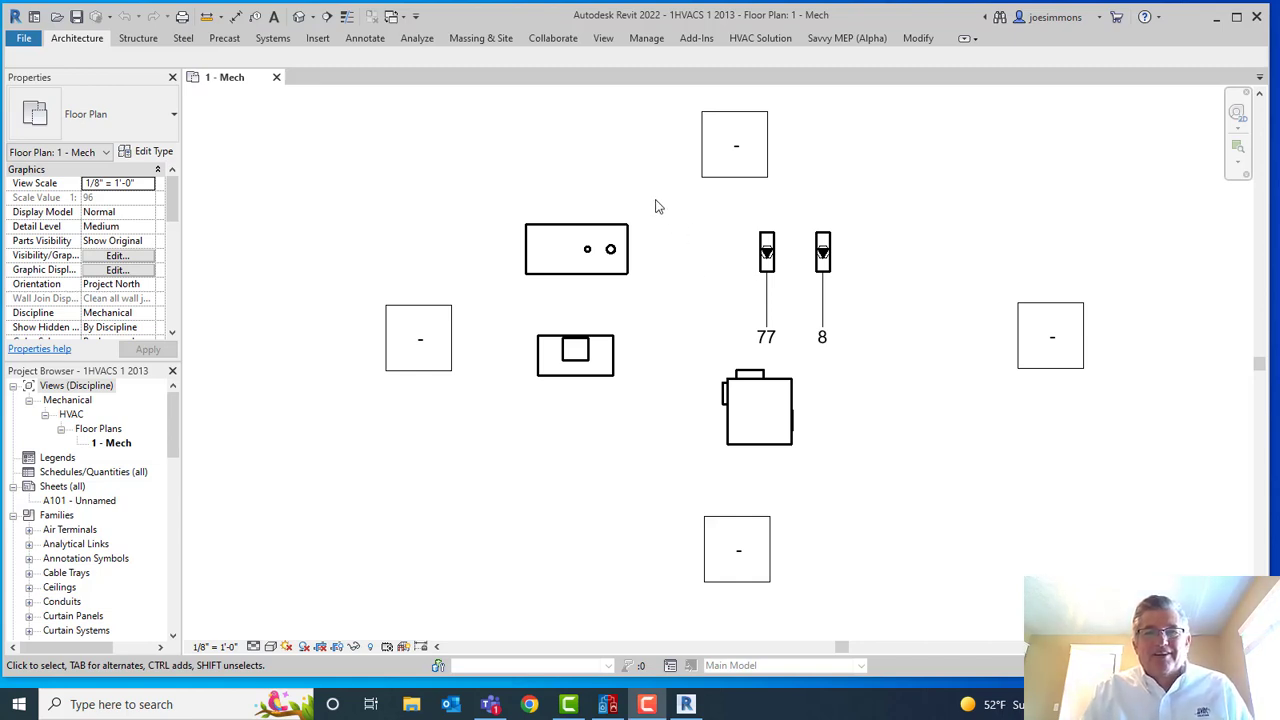
Leave the Revit mechanical floor plan and bring up HVAC Solution Professional's blank project.
{"action": "left_click", "coordinate": [745, 40]}
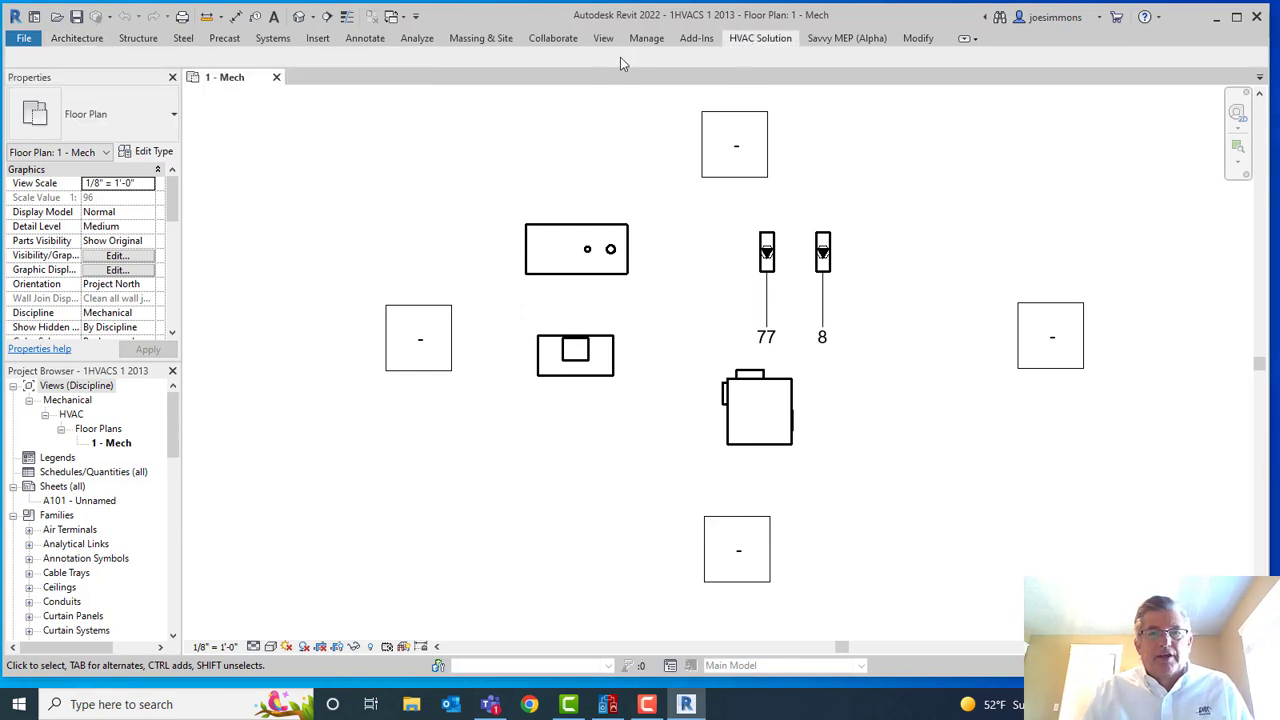
{"action": "left_click", "coordinate": [768, 44]}
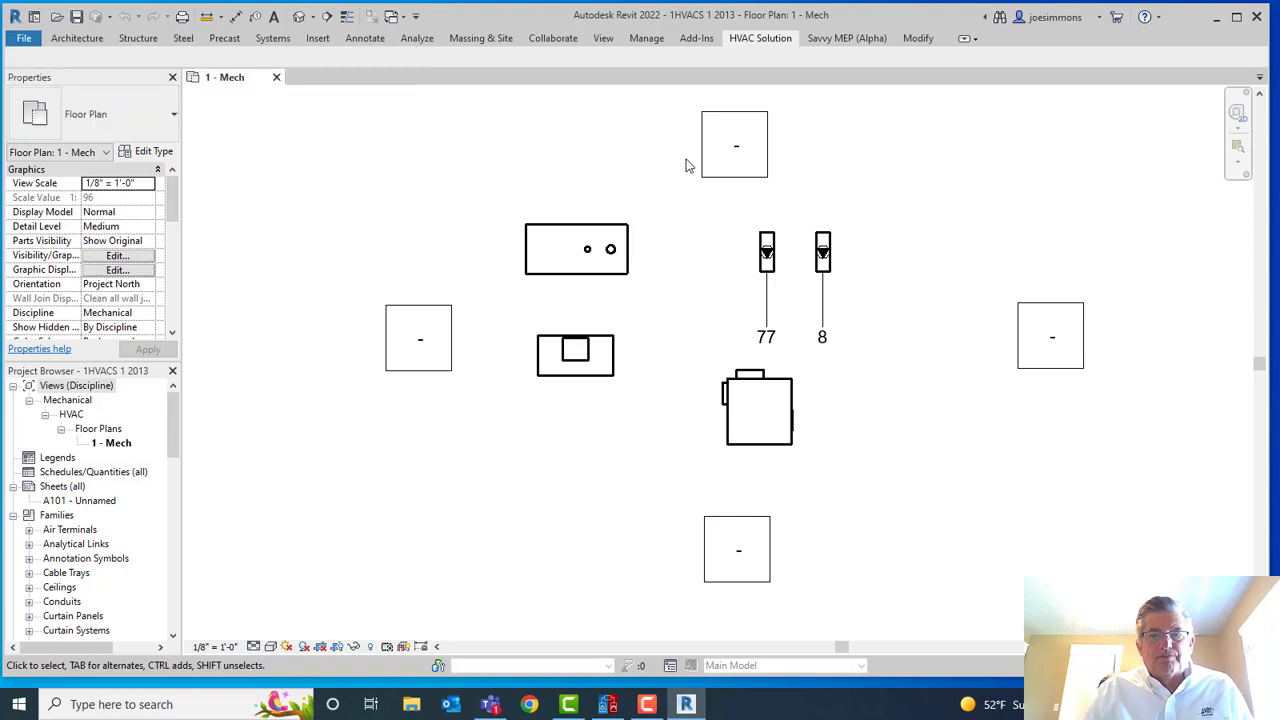
{"action": "left_click", "coordinate": [608, 704]}
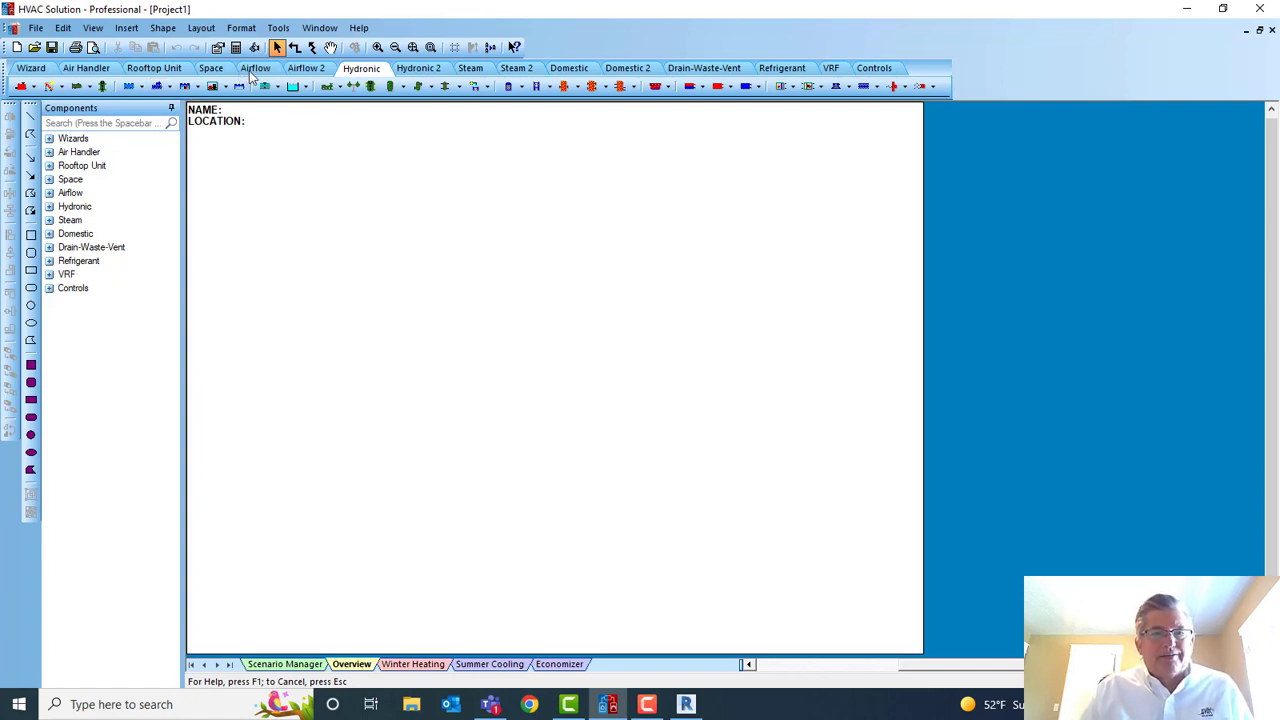
{"action": "left_click", "coordinate": [333, 86]}
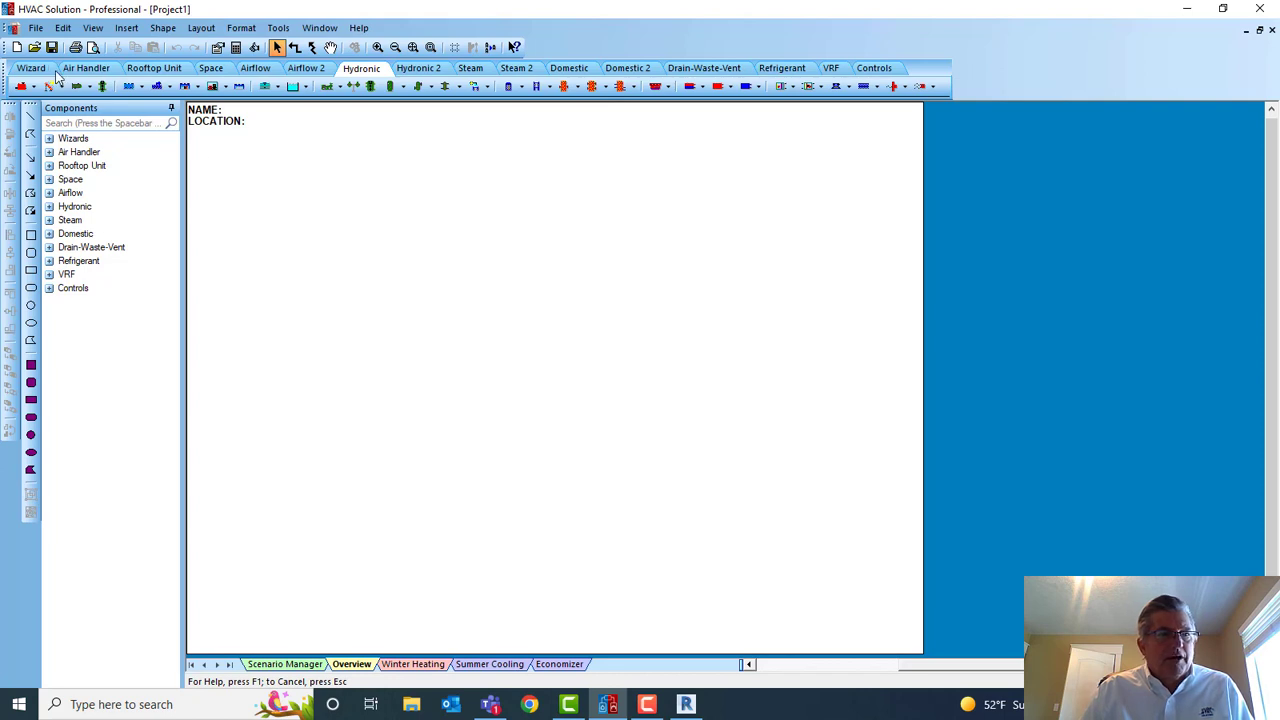
{"action": "left_click", "coordinate": [35, 27]}
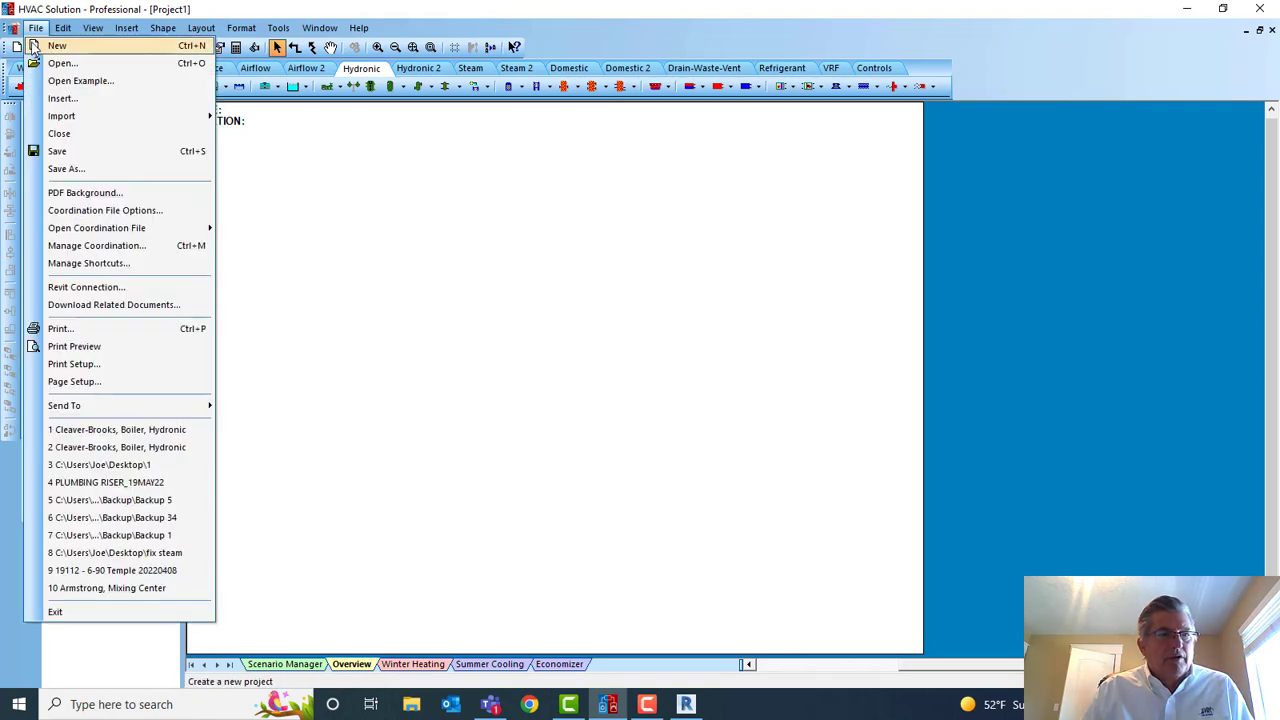
Open the 'Cleaver-Brooks, Boiler, Hydronic' example from 3 Equipment Selection > Cleaver-Brooks.
{"action": "left_click", "coordinate": [68, 82]}
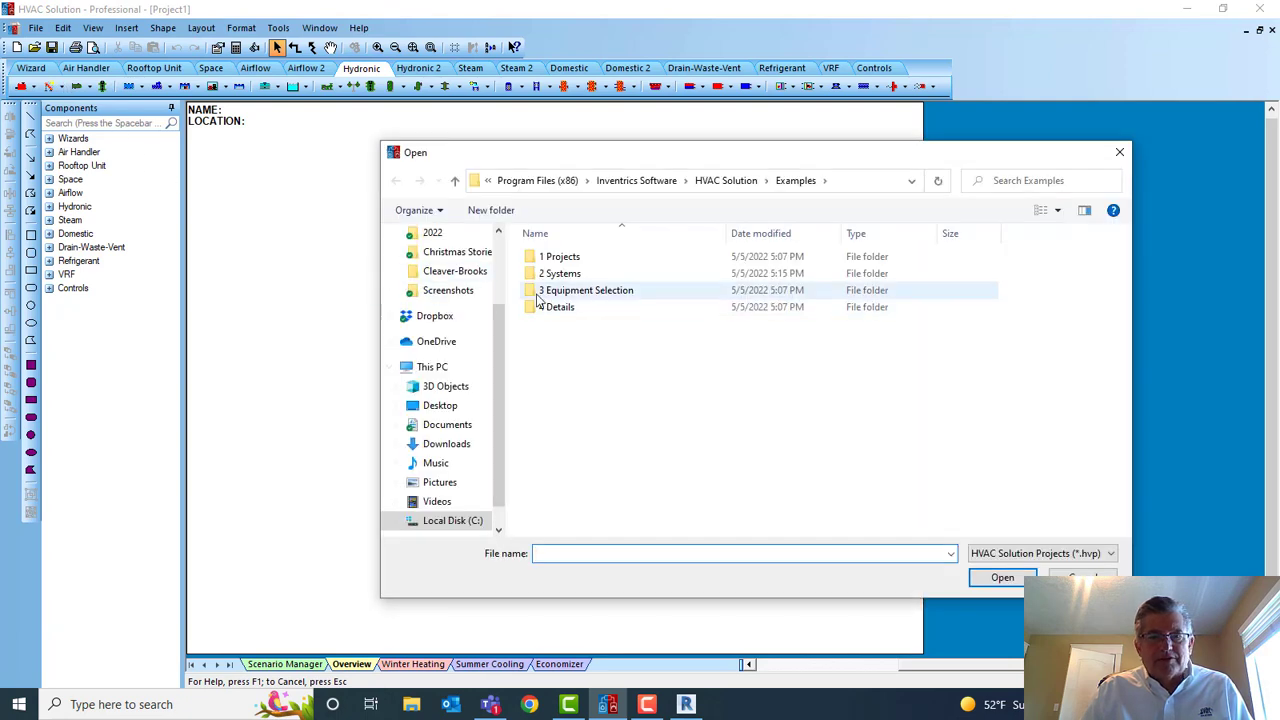
{"action": "double_click", "coordinate": [577, 294]}
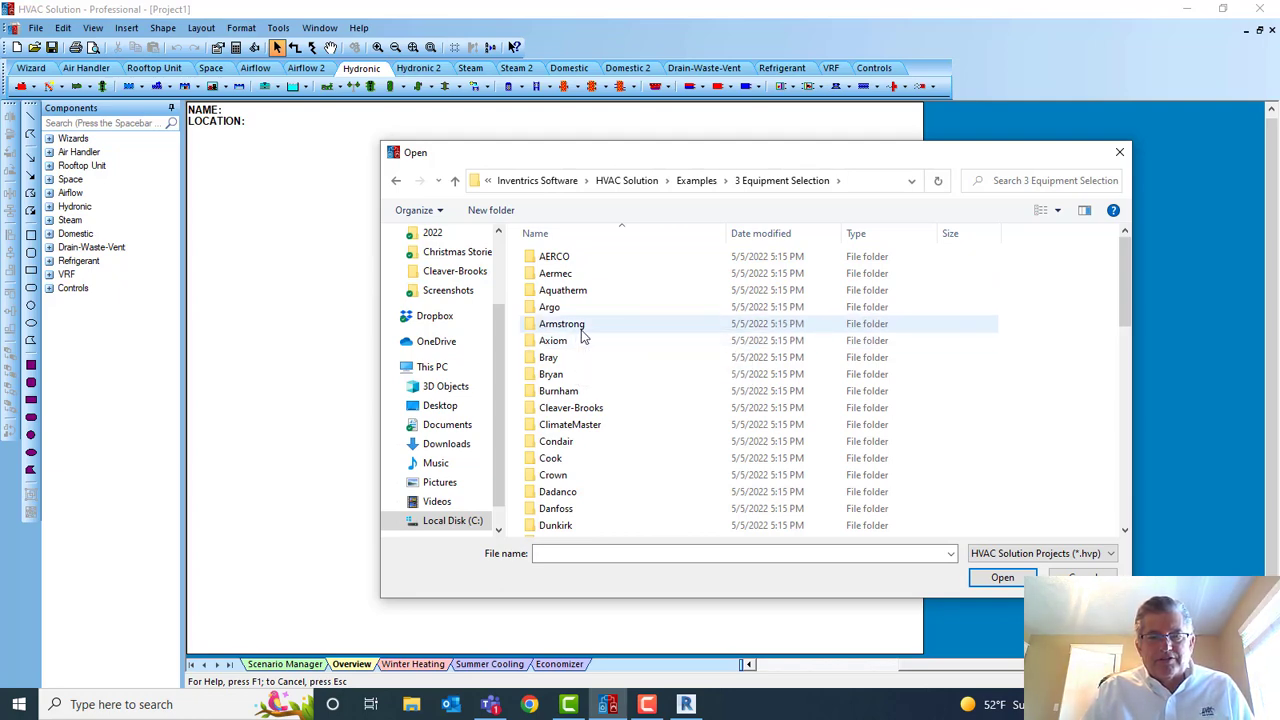
{"action": "double_click", "coordinate": [583, 410]}
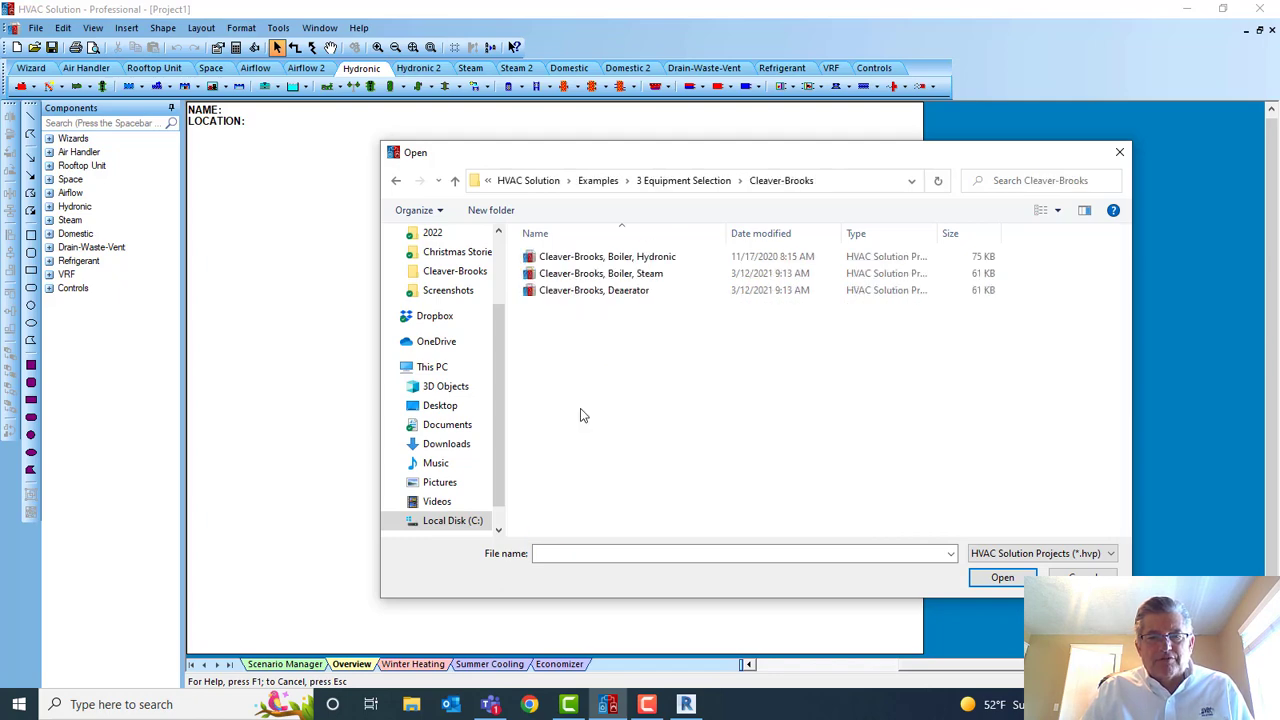
{"action": "double_click", "coordinate": [551, 263]}
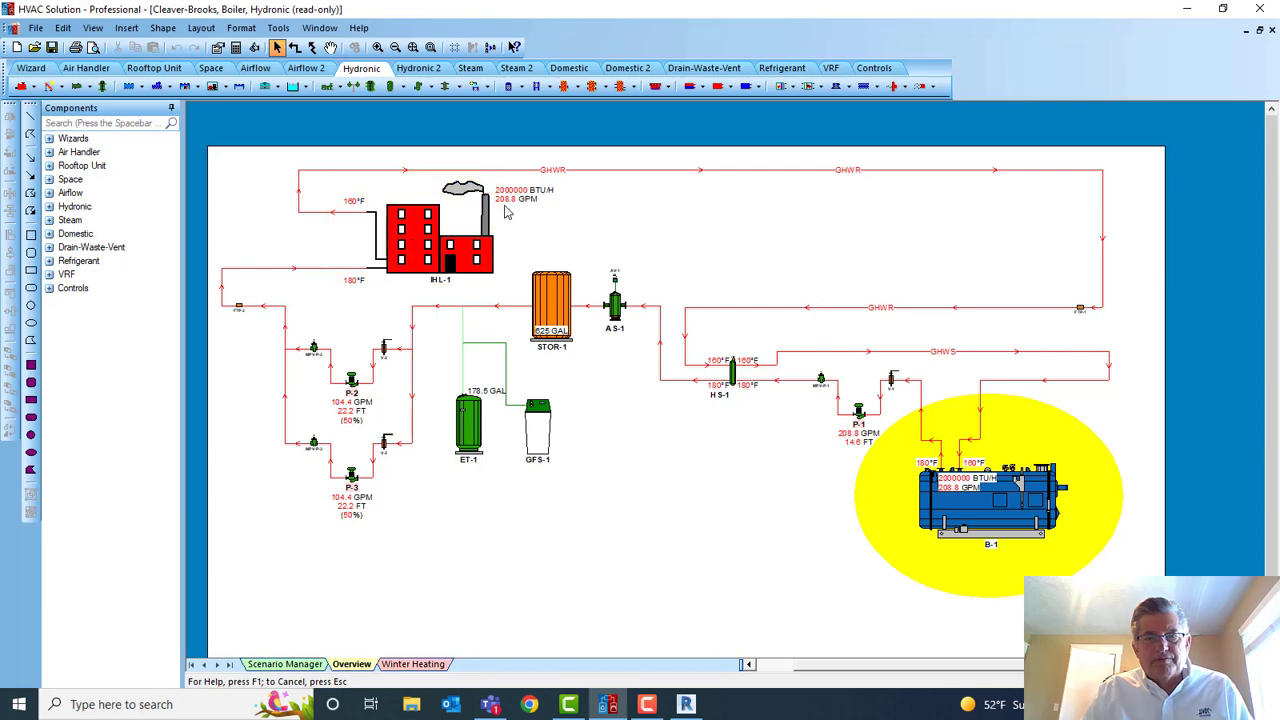
Label every pipe in the schematic with its diameter.
{"action": "left_click_drag", "start_coordinate": [290, 211], "coordinate": [1128, 602]}
{"action": "right_click", "coordinate": [773, 238]}
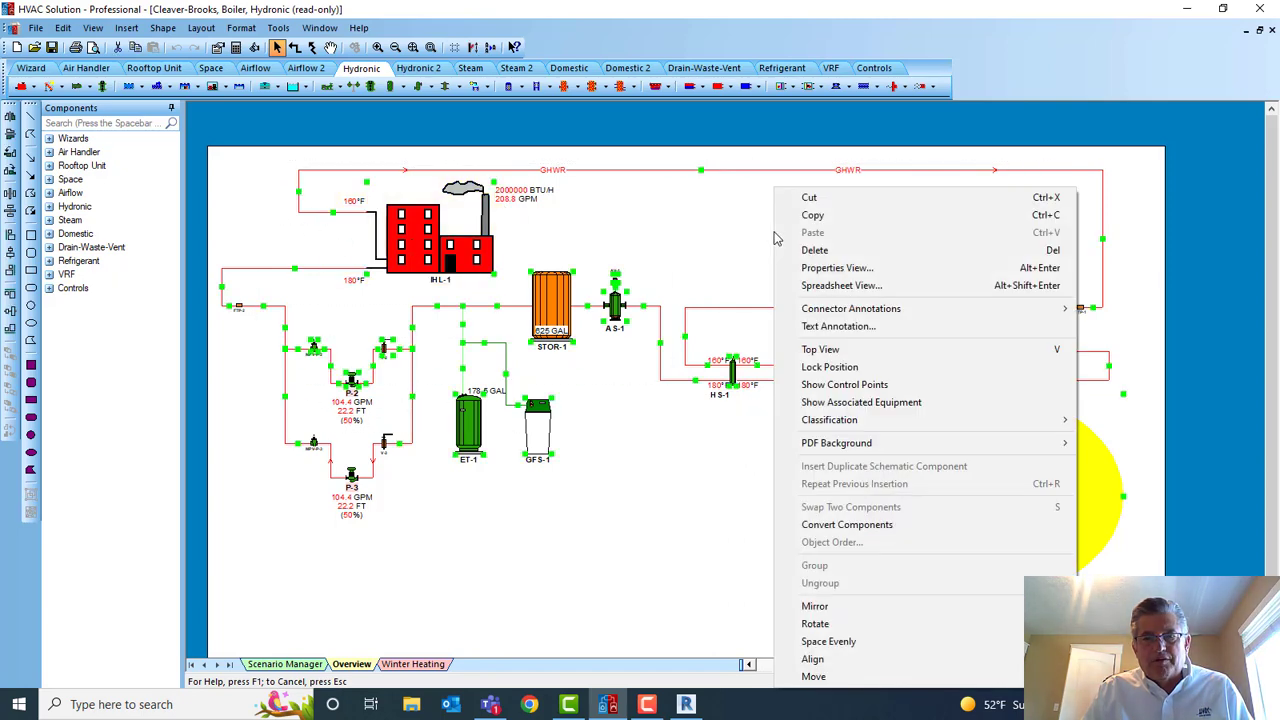
{"action": "mouse_move", "coordinate": [830, 316]}
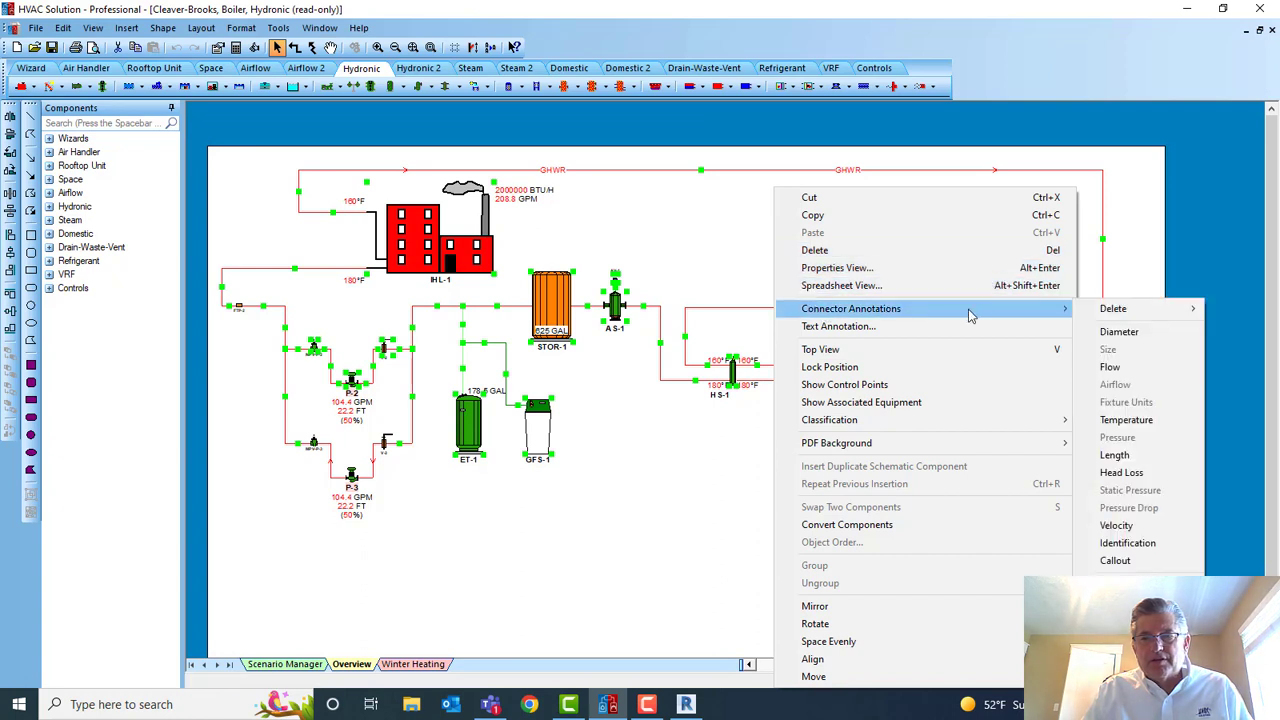
{"action": "left_click", "coordinate": [1120, 336]}
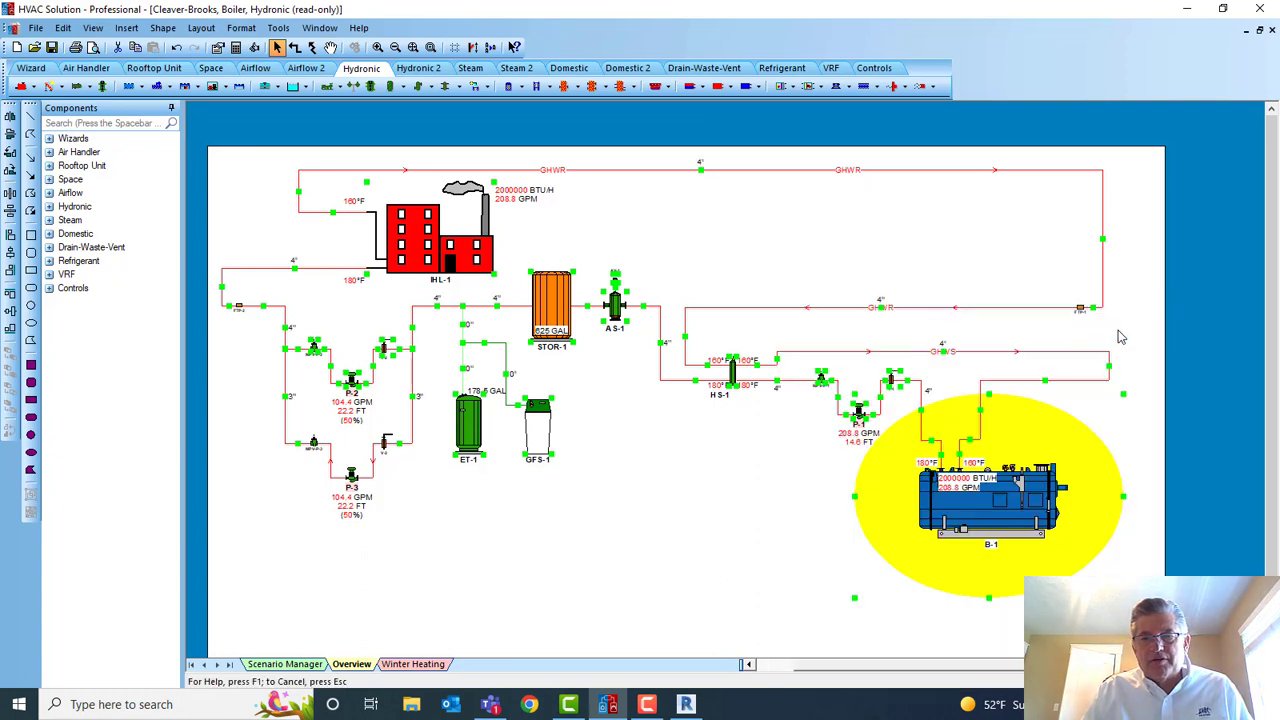
Set the IHL-1 load to 4000000 Btu/h, raising system flow to 417.7 GPM.
{"action": "double_click", "coordinate": [507, 257]}
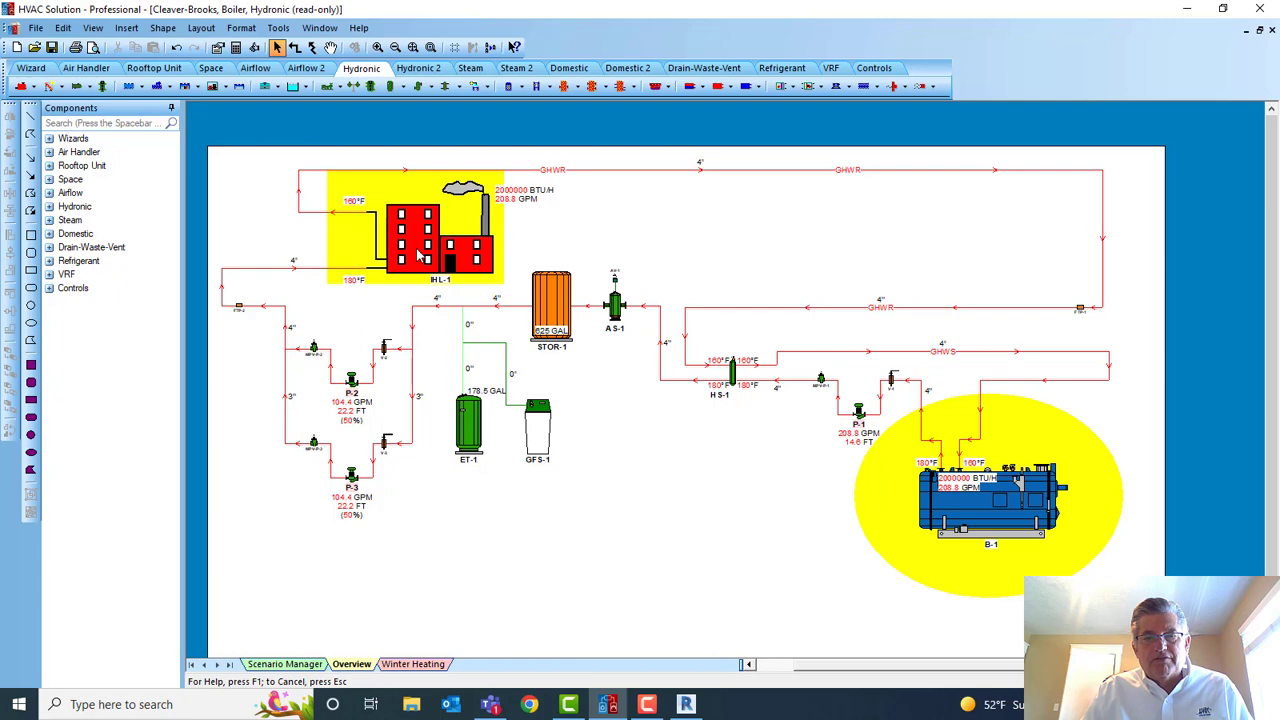
{"action": "left_click", "coordinate": [1108, 267]}
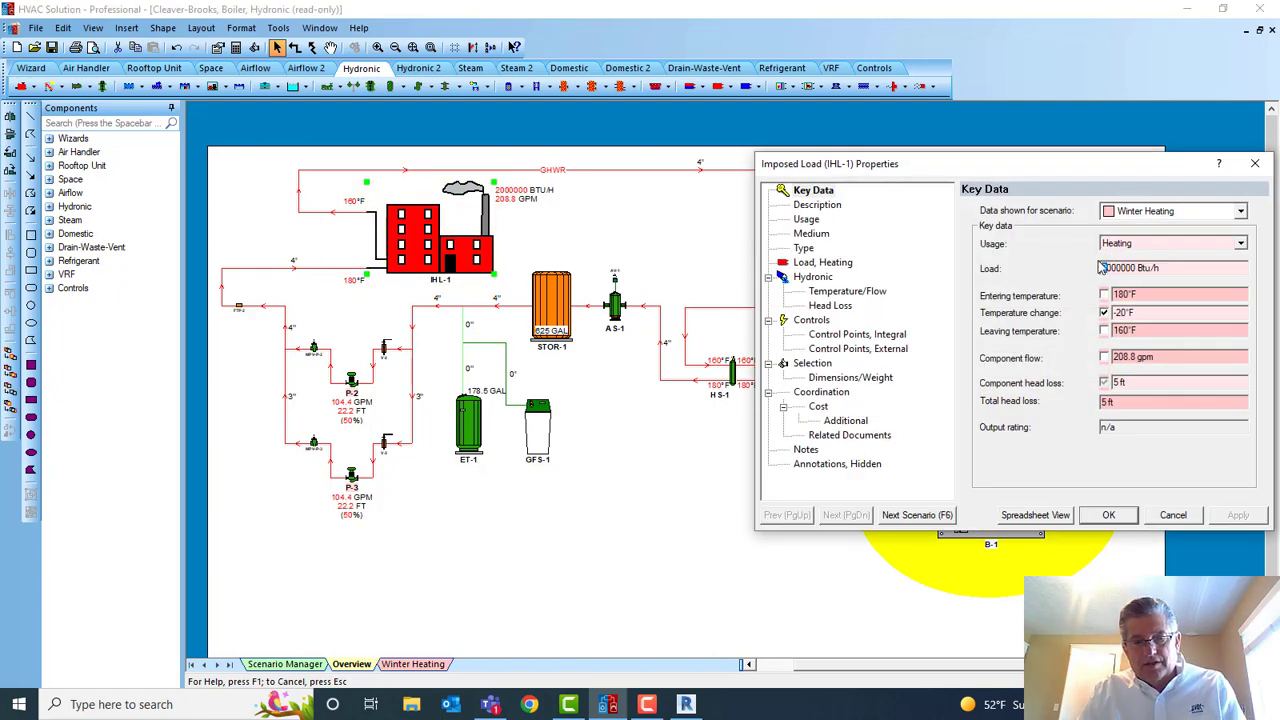
{"action": "type", "text": "4"}
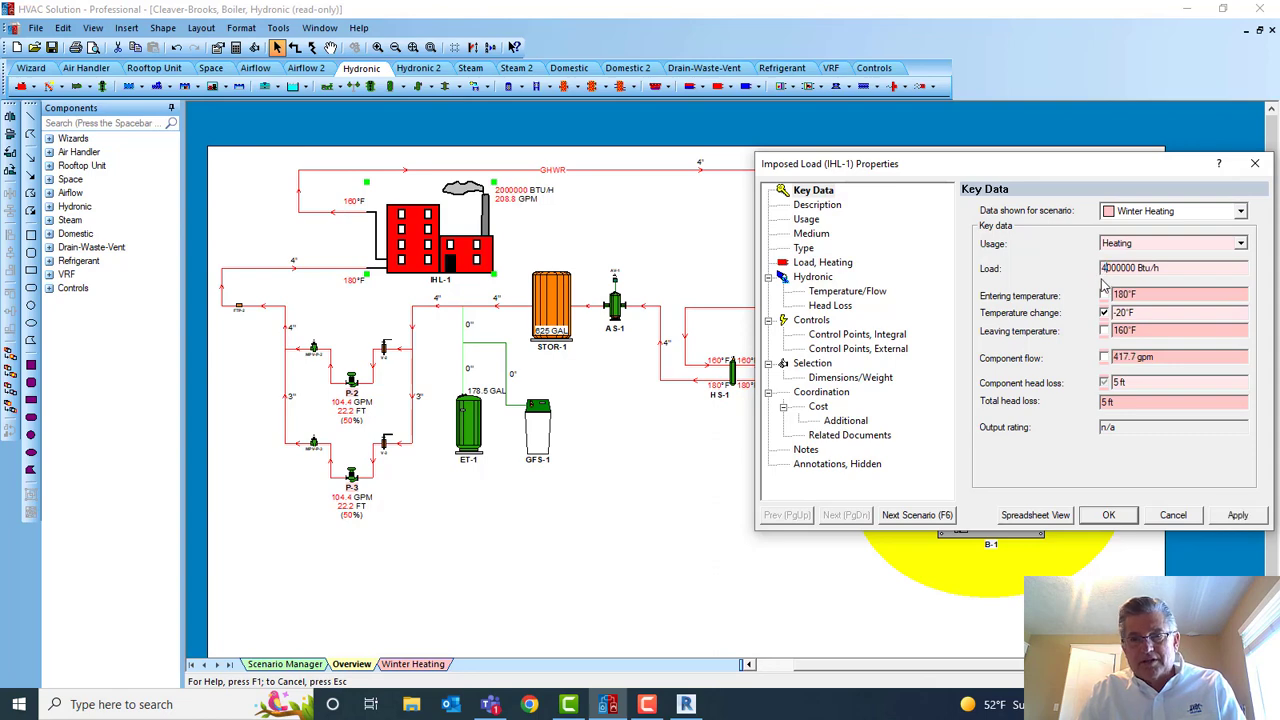
{"action": "left_click", "coordinate": [1108, 514]}
{"action": "left_click", "coordinate": [751, 499]}
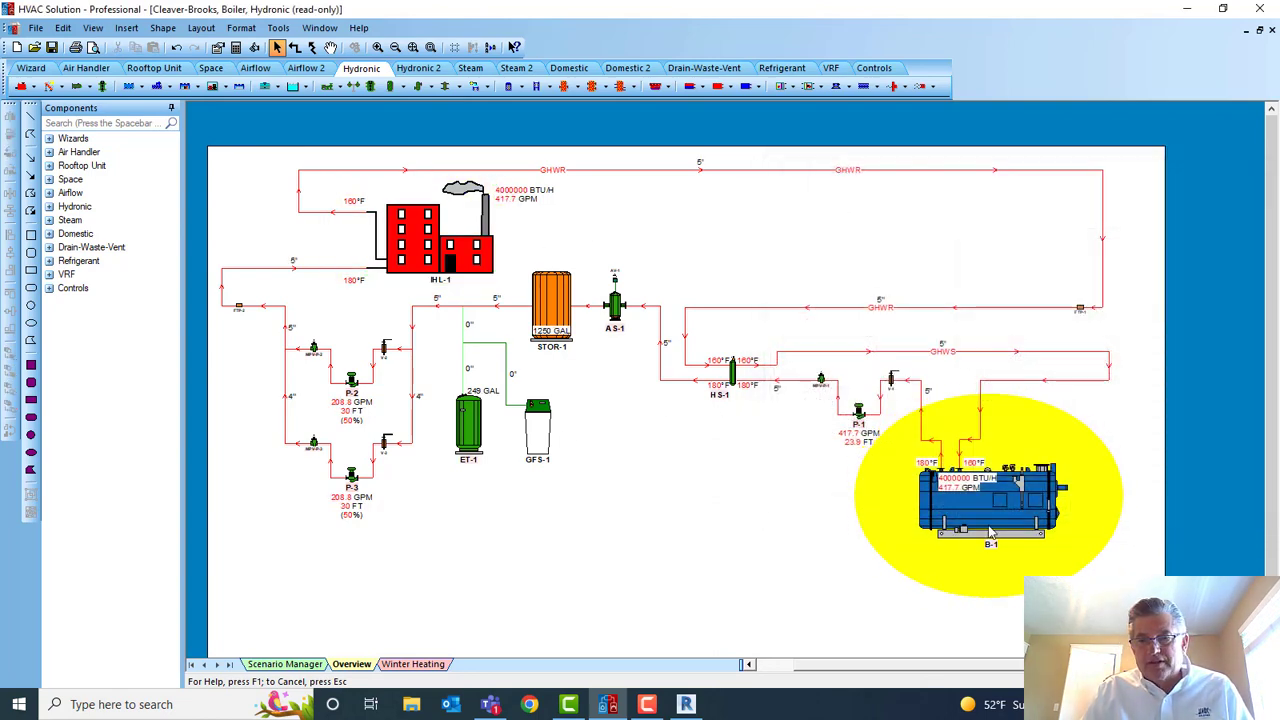
{"action": "double_click", "coordinate": [966, 502]}
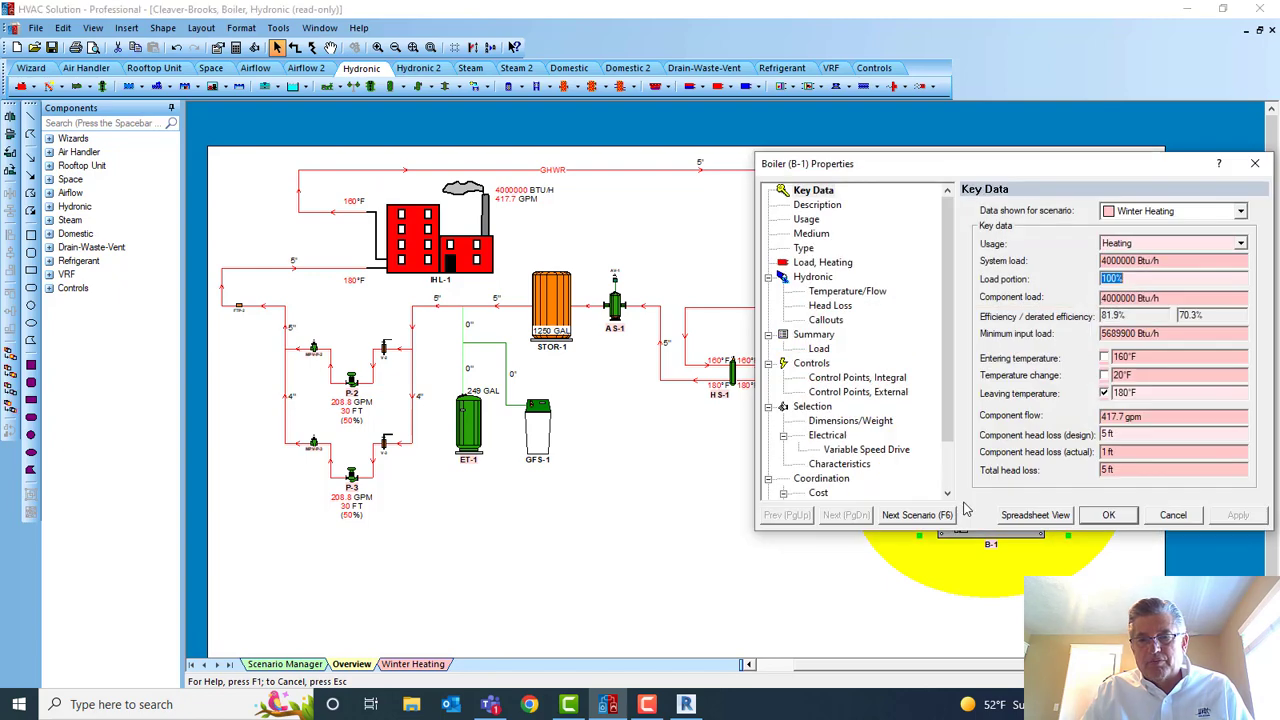
Auto-select the Cleaver-Brooks CB-LE-150-W for boiler B-1 and review its dimensions and electrical data.
{"action": "left_click", "coordinate": [813, 406]}
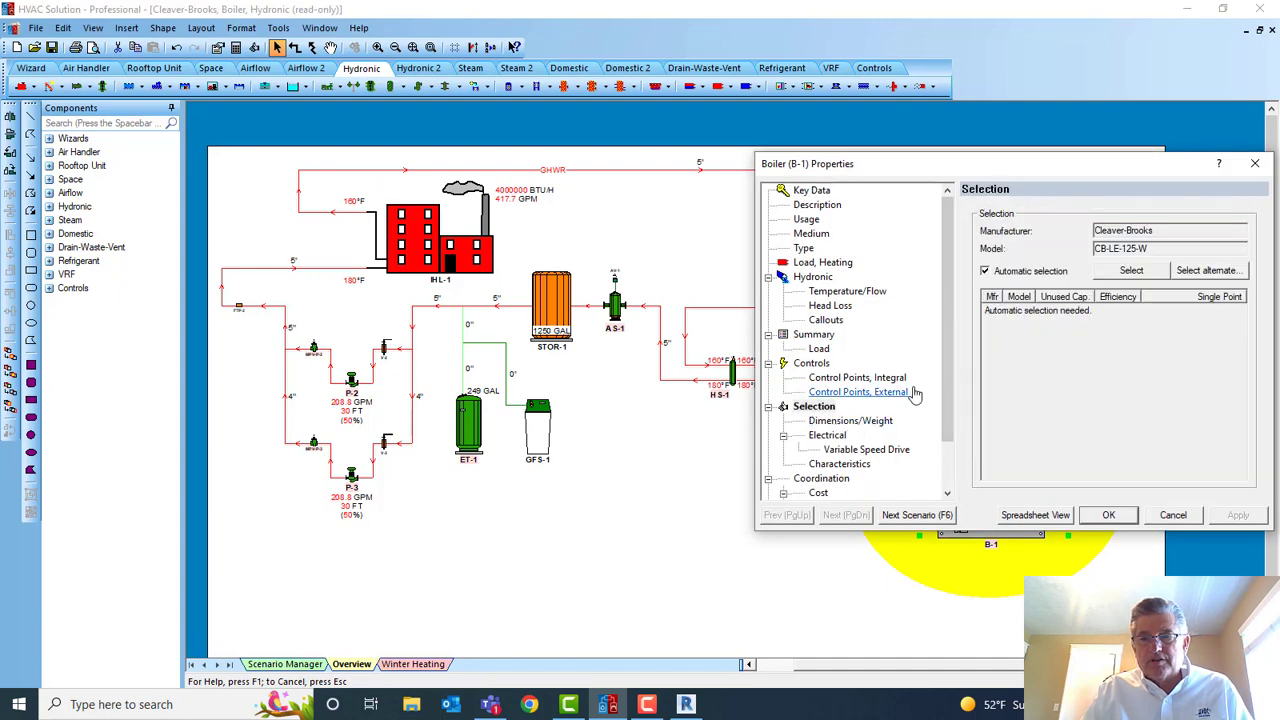
{"action": "left_click", "coordinate": [1120, 276]}
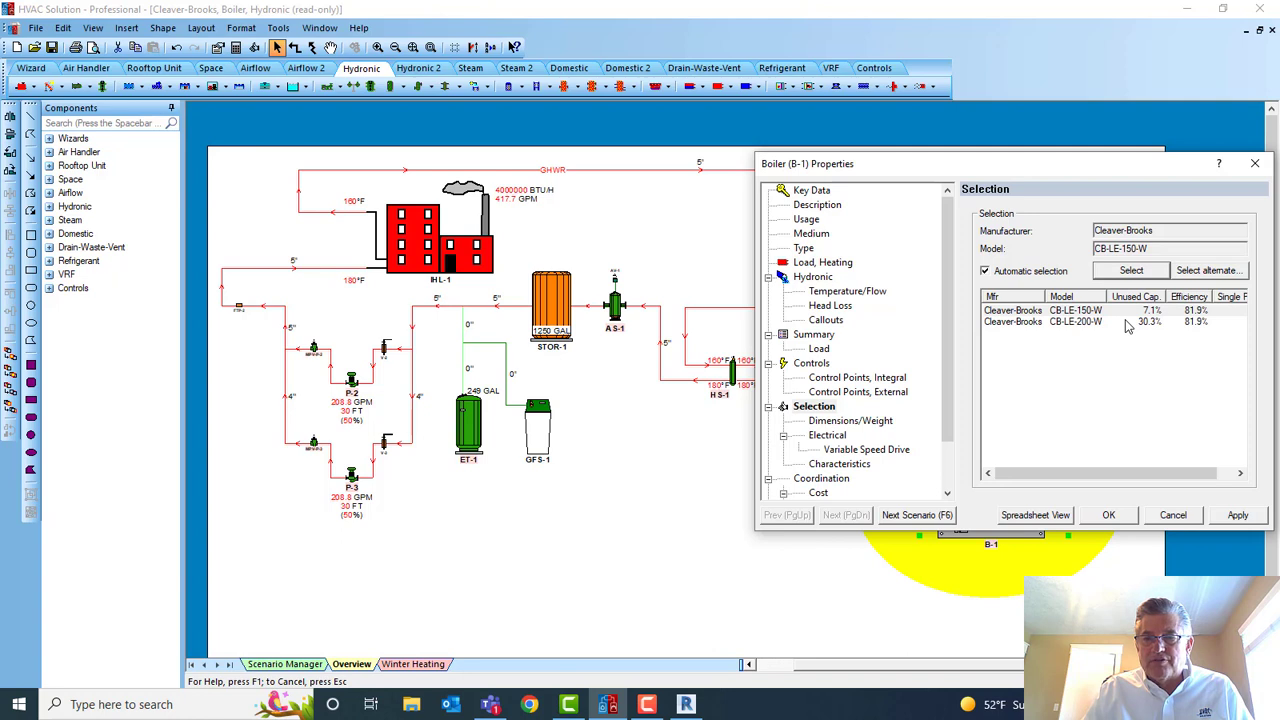
{"action": "left_click", "coordinate": [868, 421]}
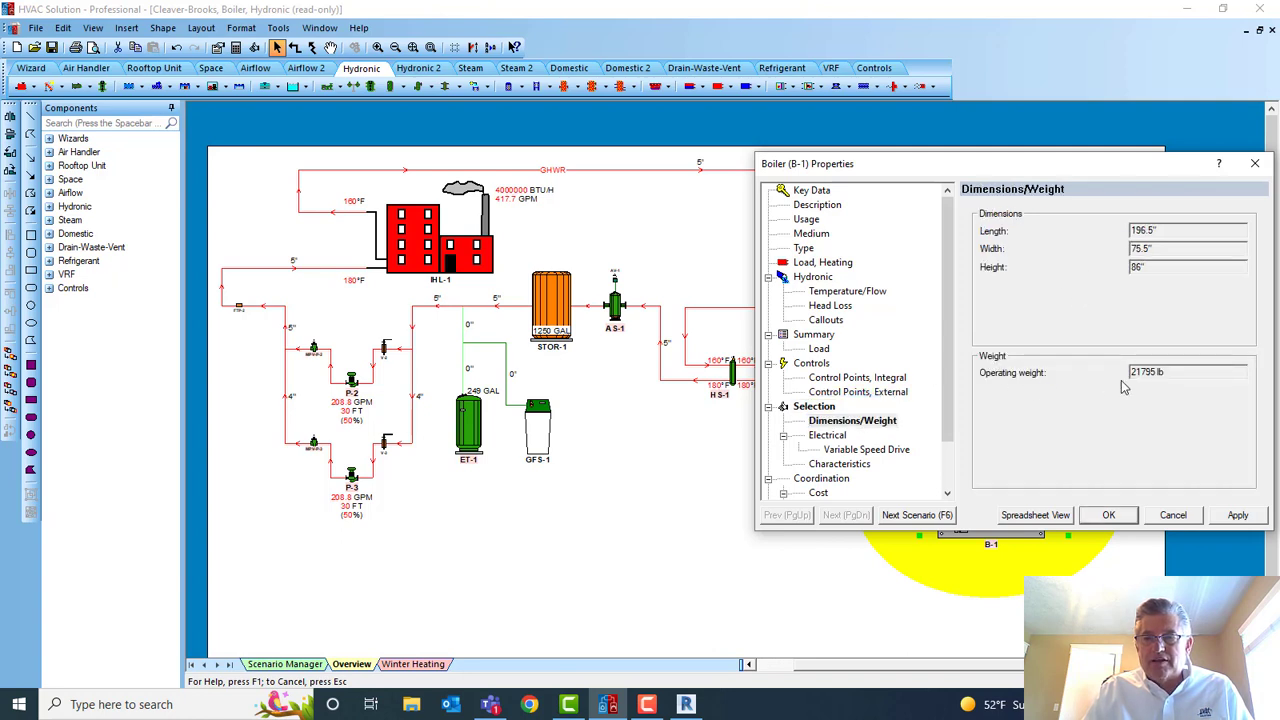
{"action": "left_click", "coordinate": [828, 436]}
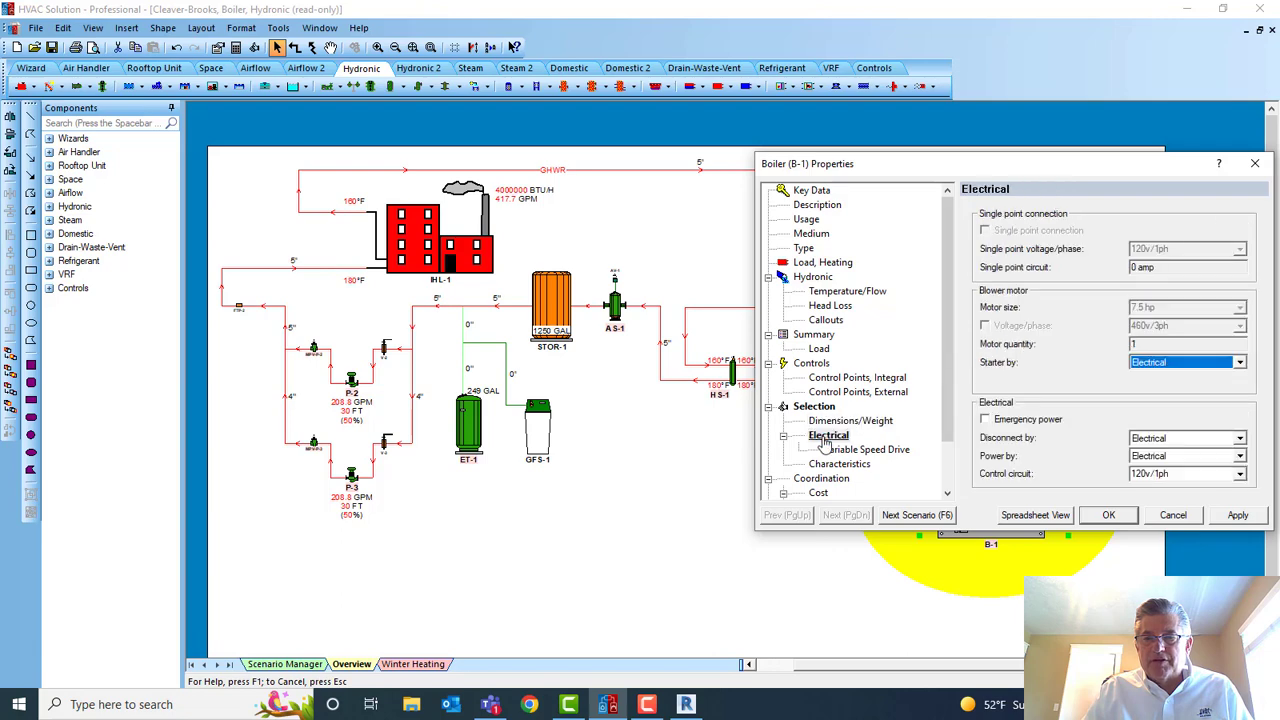
{"action": "left_click", "coordinate": [1108, 515]}
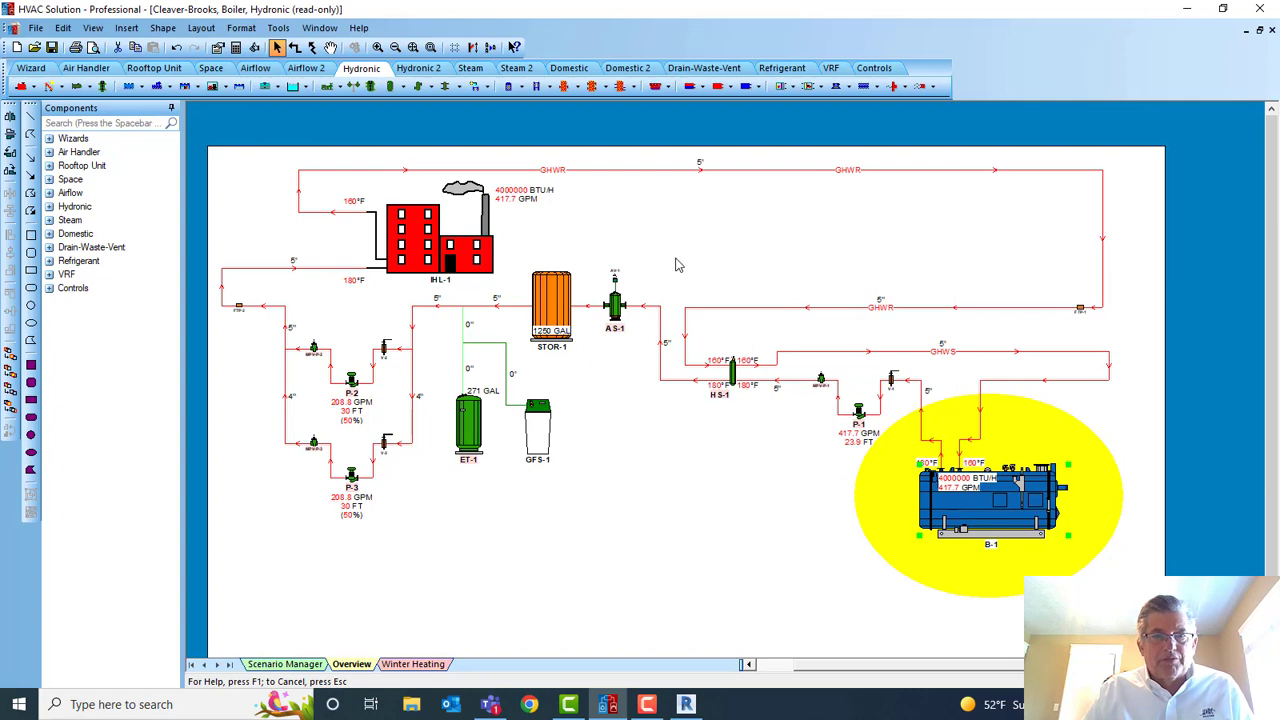
Start the Revit connection with DXF schematic and equipment schedule output enabled.
{"action": "left_click_drag", "start_coordinate": [274, 216], "coordinate": [260, 190]}
{"action": "key", "text": "Escape"}
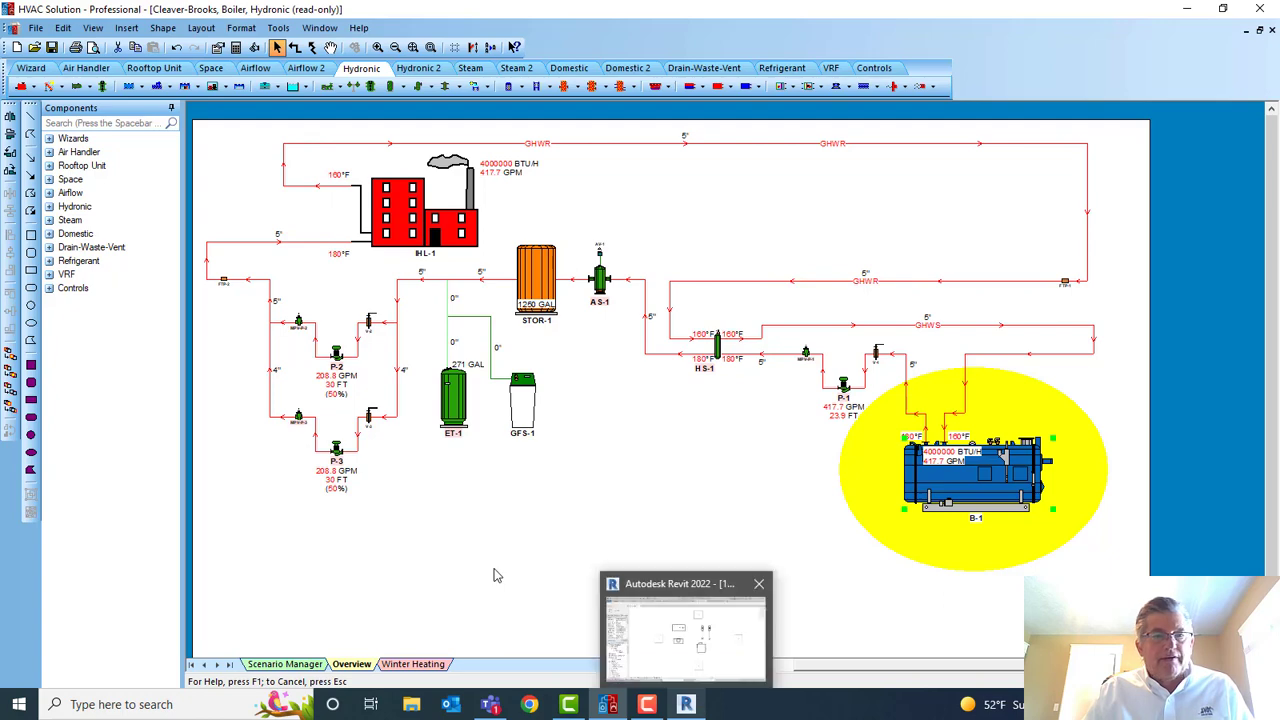
{"action": "left_click", "coordinate": [36, 28]}
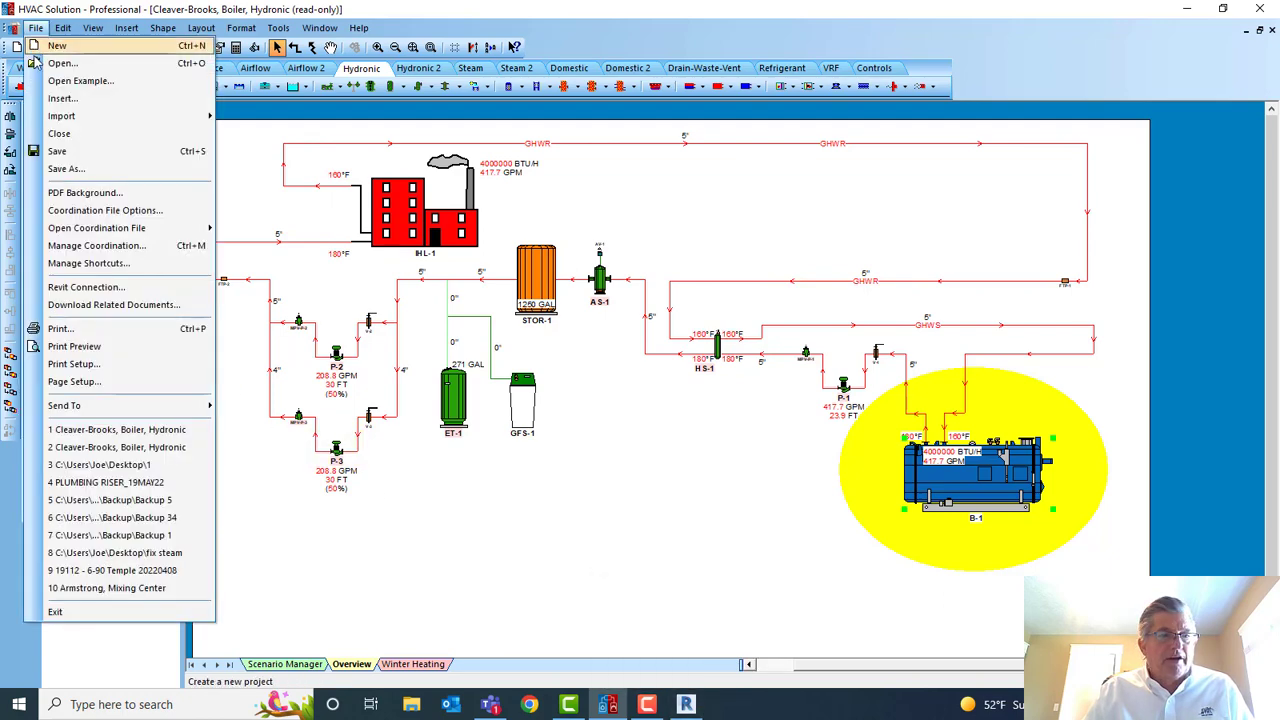
{"action": "left_click", "coordinate": [75, 288]}
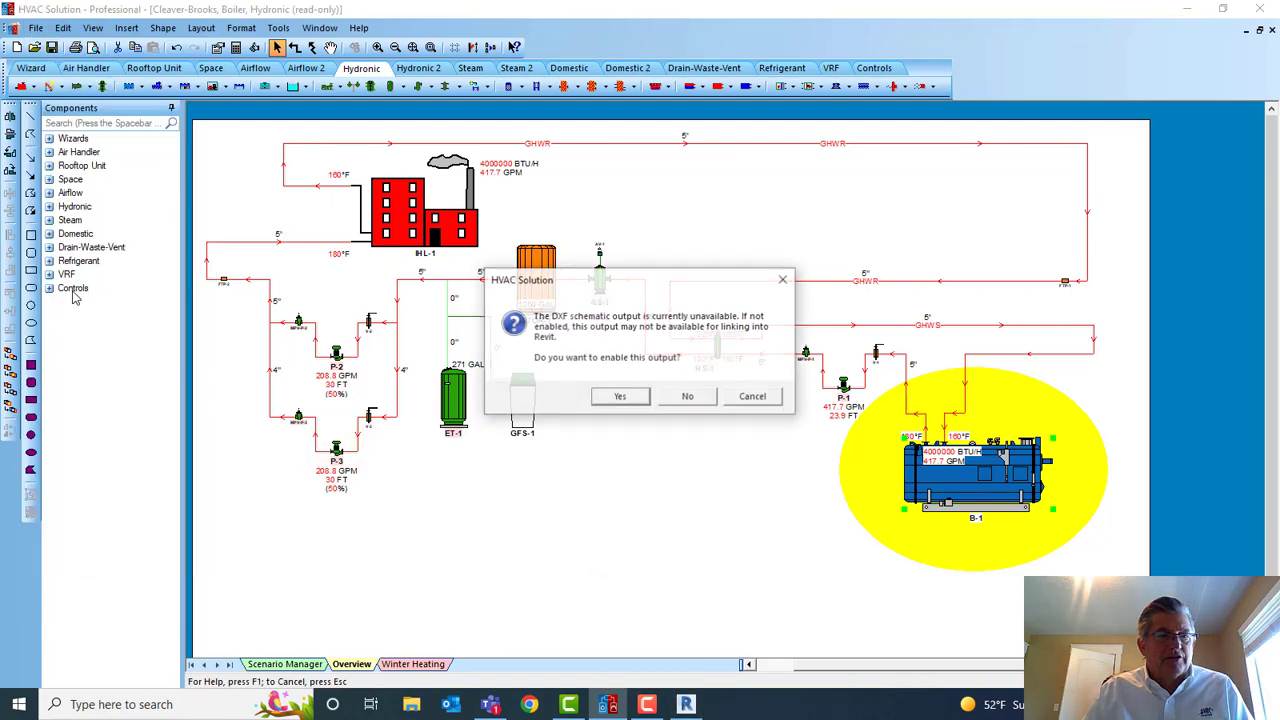
{"action": "left_click", "coordinate": [621, 397]}
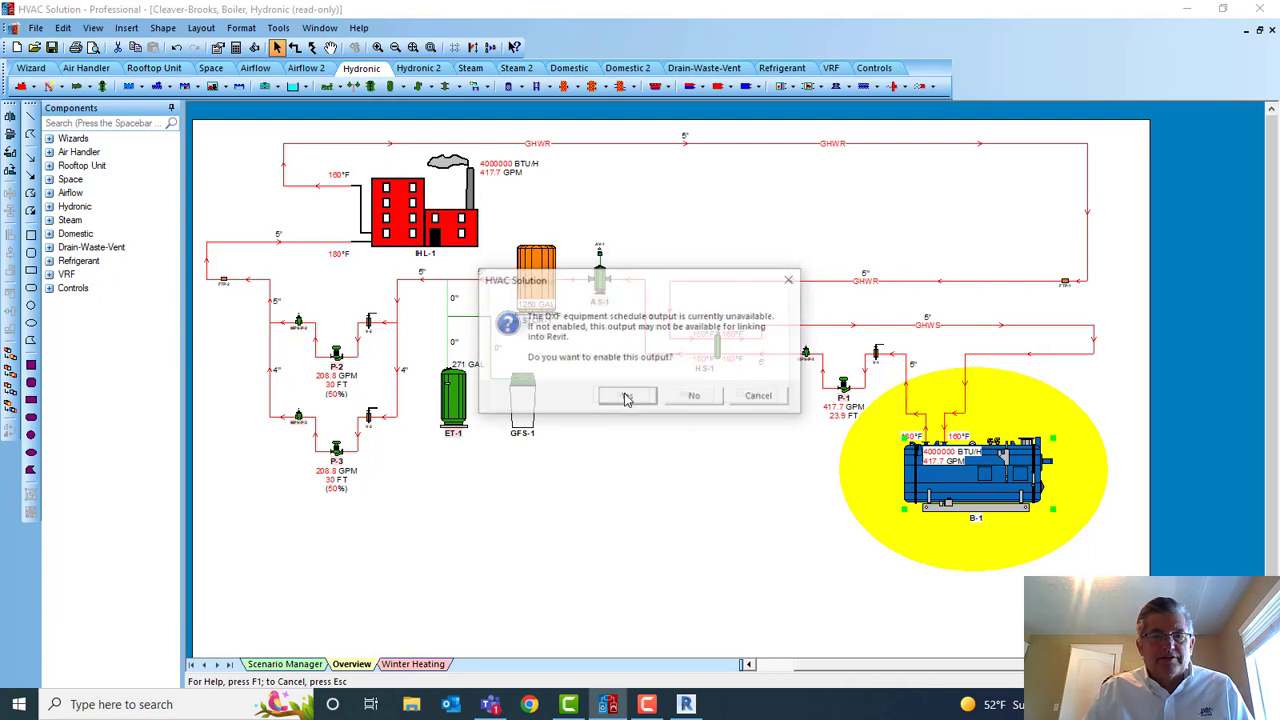
{"action": "left_click", "coordinate": [627, 398]}
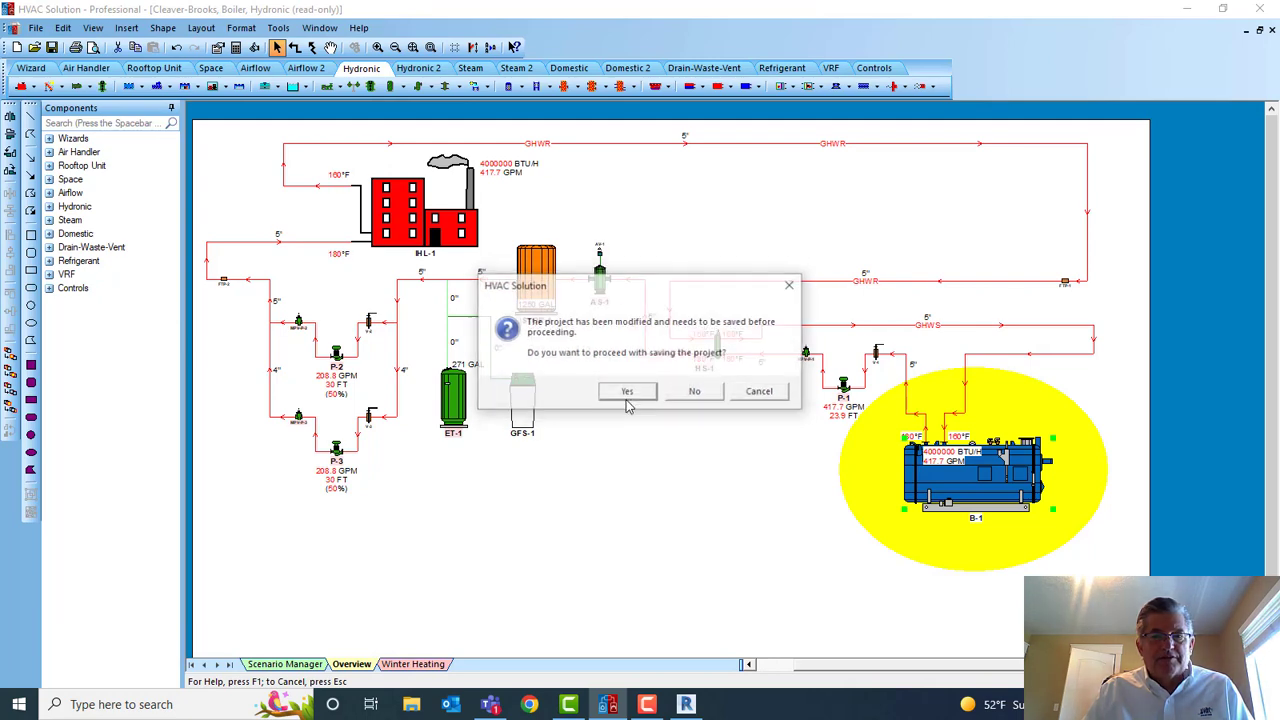
Save the project to the Desktop, overwriting the existing file, and switch to Revit.
{"action": "left_click", "coordinate": [627, 394]}
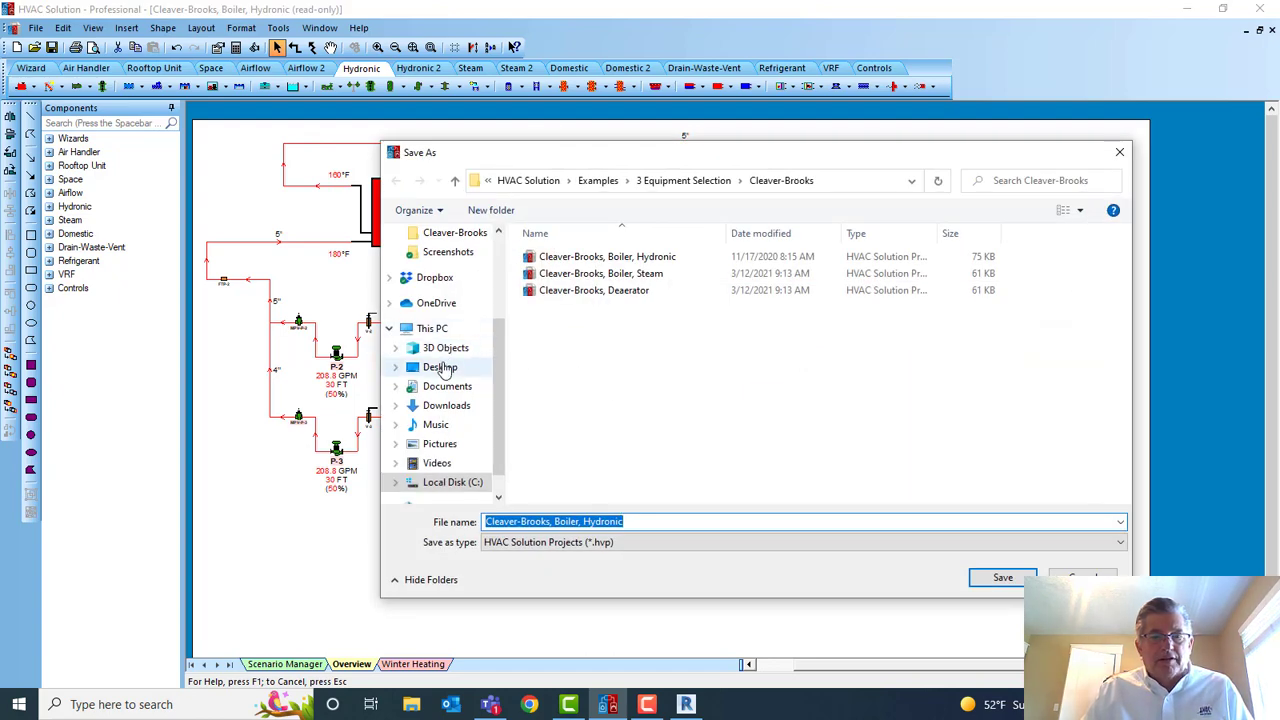
{"action": "left_click", "coordinate": [442, 368]}
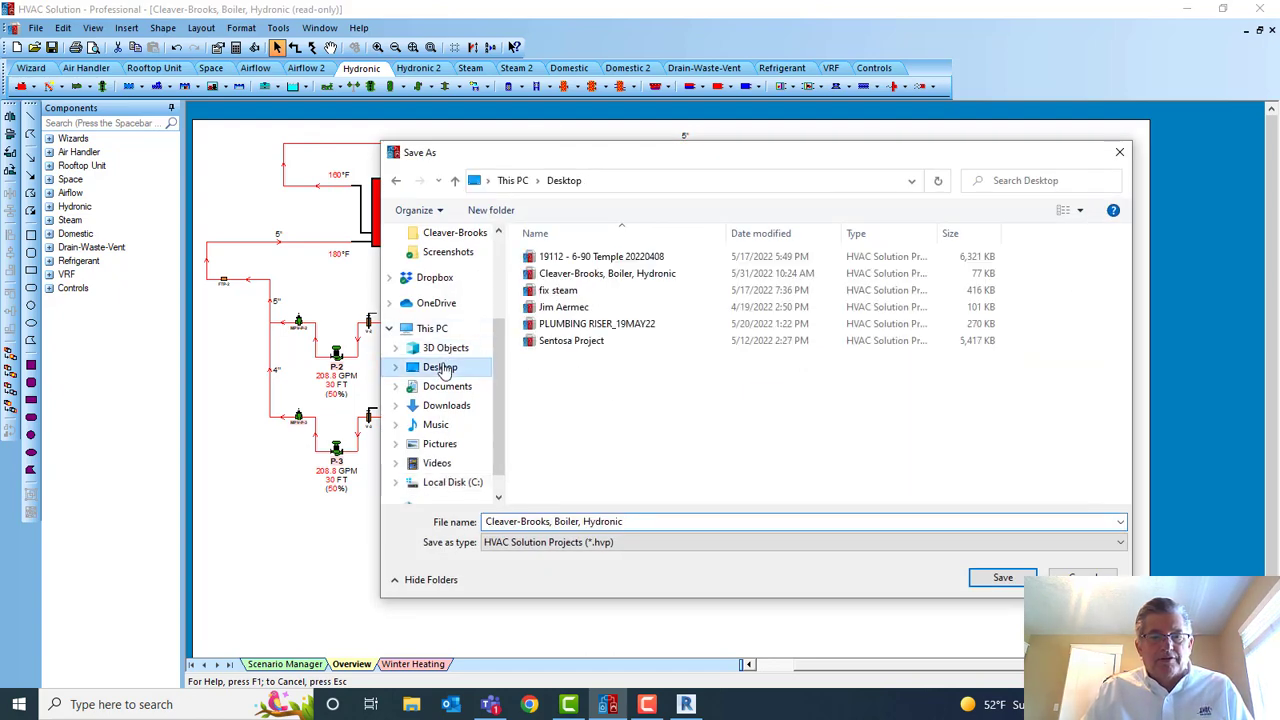
{"action": "left_click", "coordinate": [1000, 578]}
{"action": "left_click", "coordinate": [682, 353]}
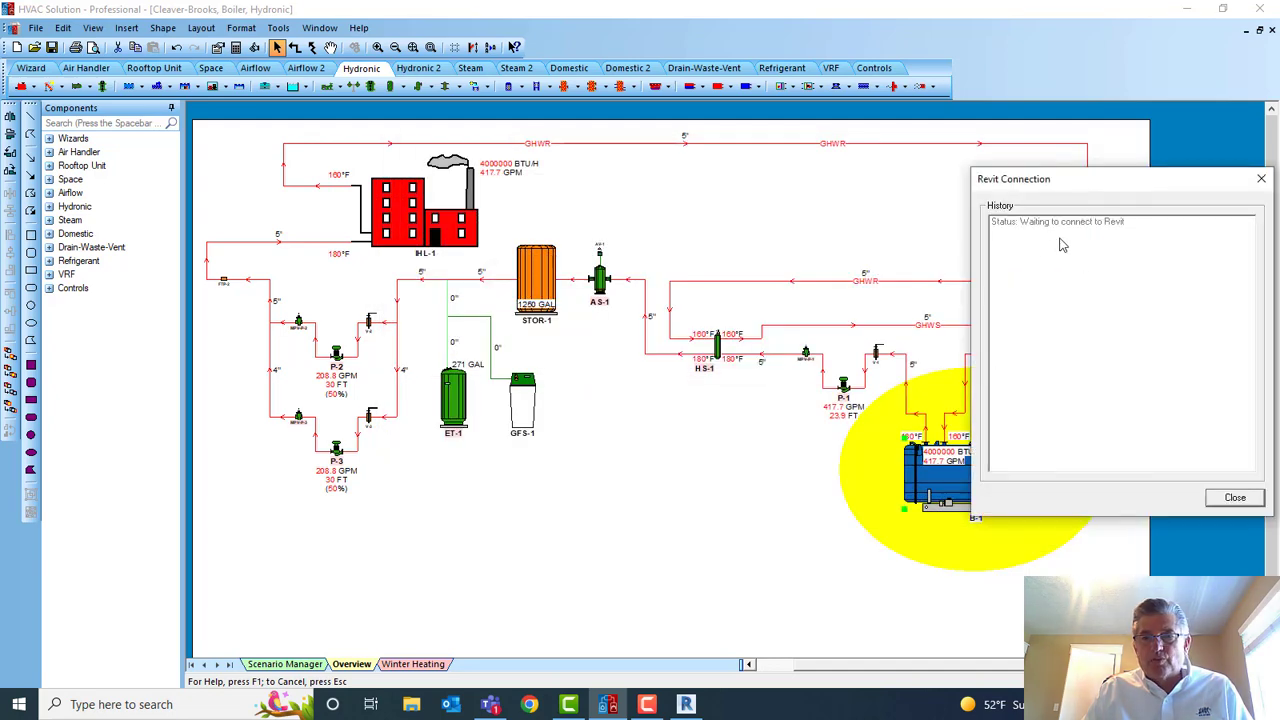
{"action": "left_click", "coordinate": [745, 158]}
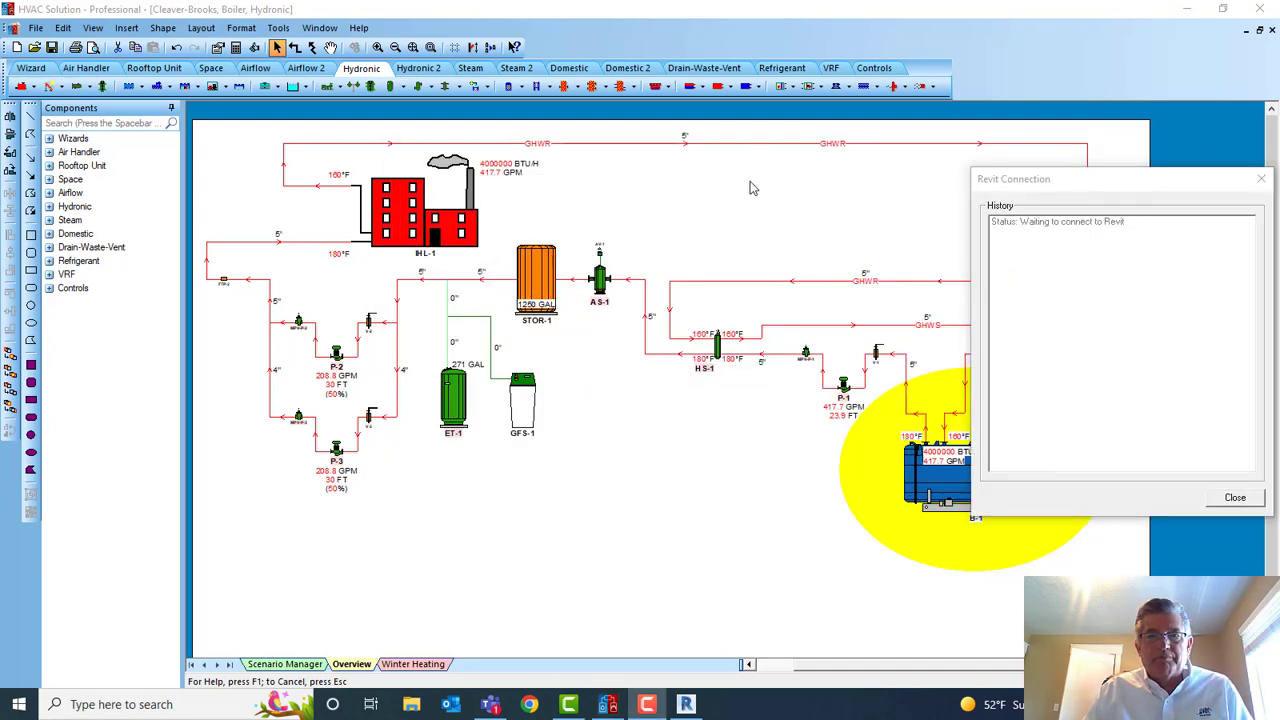
{"action": "left_click", "coordinate": [686, 704]}
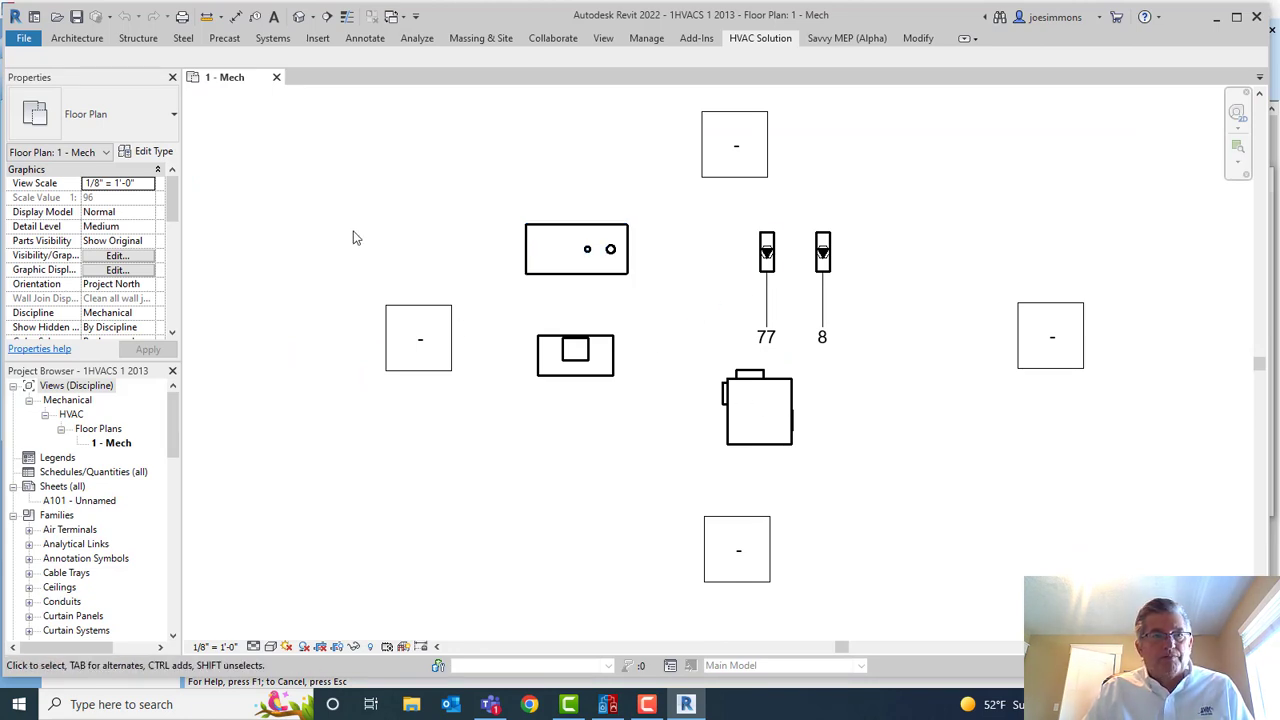
Import and link the Cleaver-Brooks hydronic schematic as a drafting view.
{"action": "left_click", "coordinate": [752, 42]}
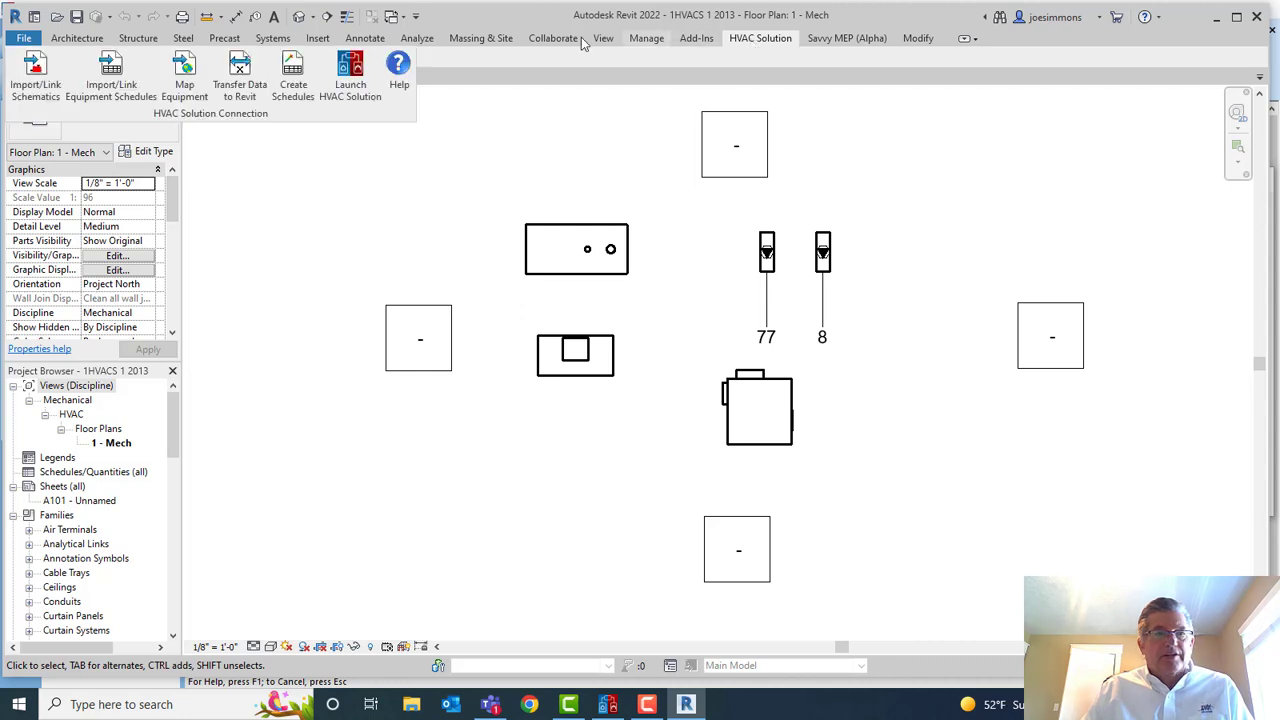
{"action": "left_click", "coordinate": [33, 84]}
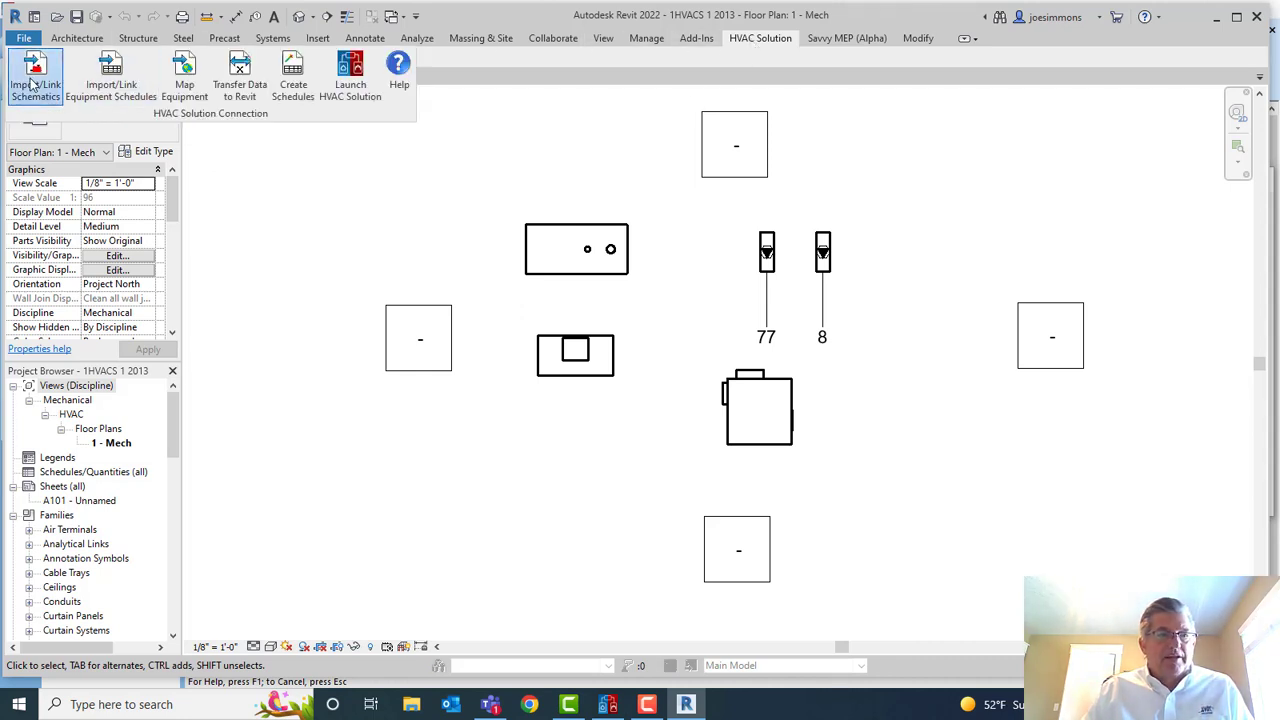
{"action": "left_click", "coordinate": [612, 362]}
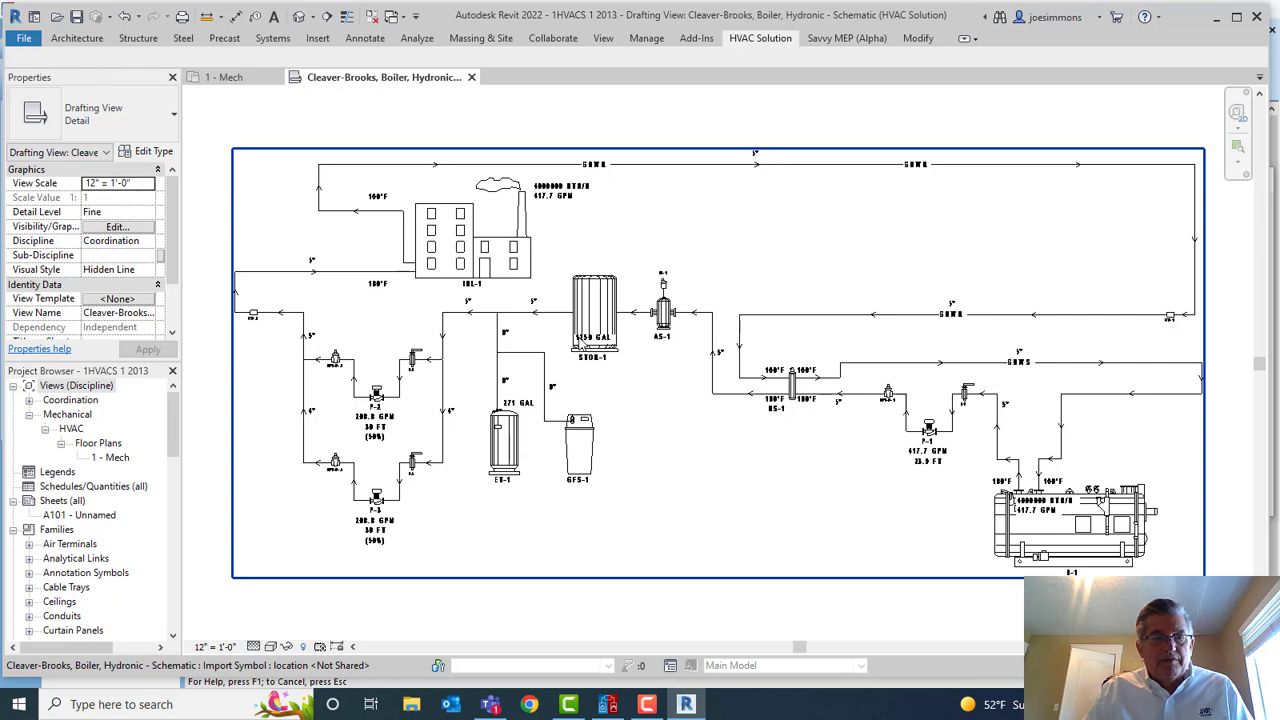
{"action": "key", "text": "Escape"}
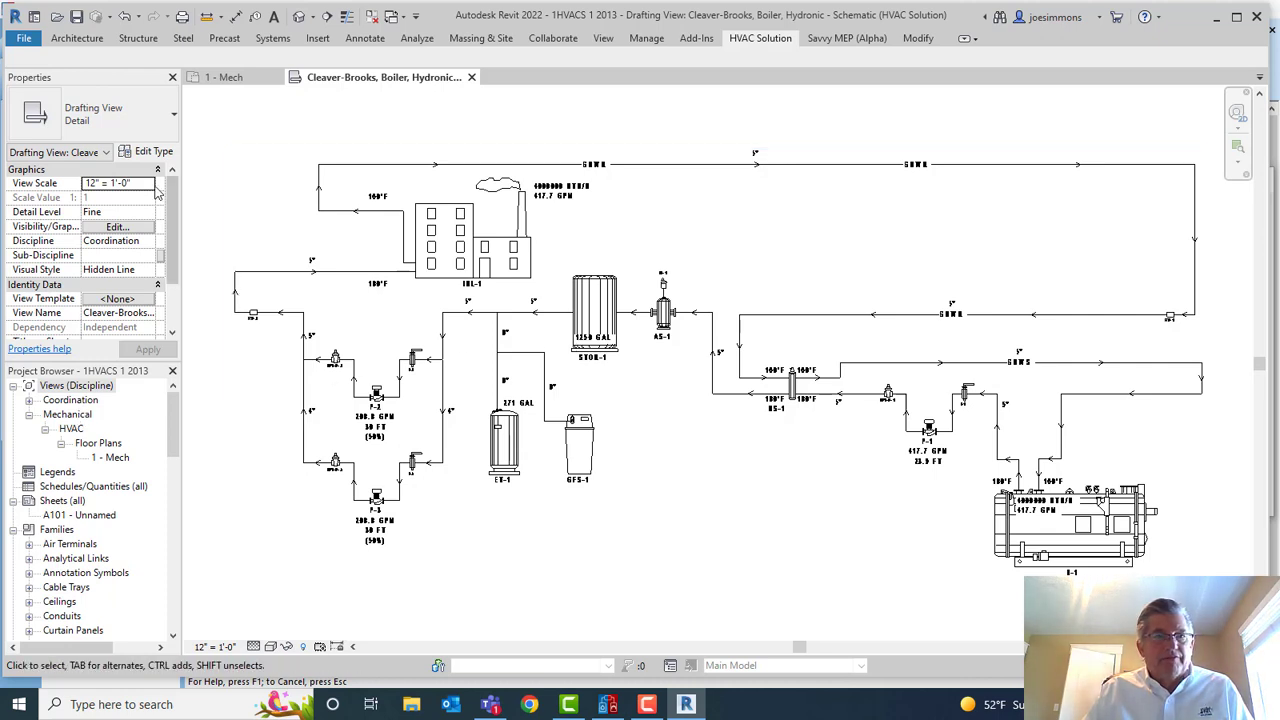
Import and link the Cleaver-Brooks equipment schedules as a drafting view.
{"action": "left_click", "coordinate": [737, 40]}
{"action": "left_click", "coordinate": [133, 86]}
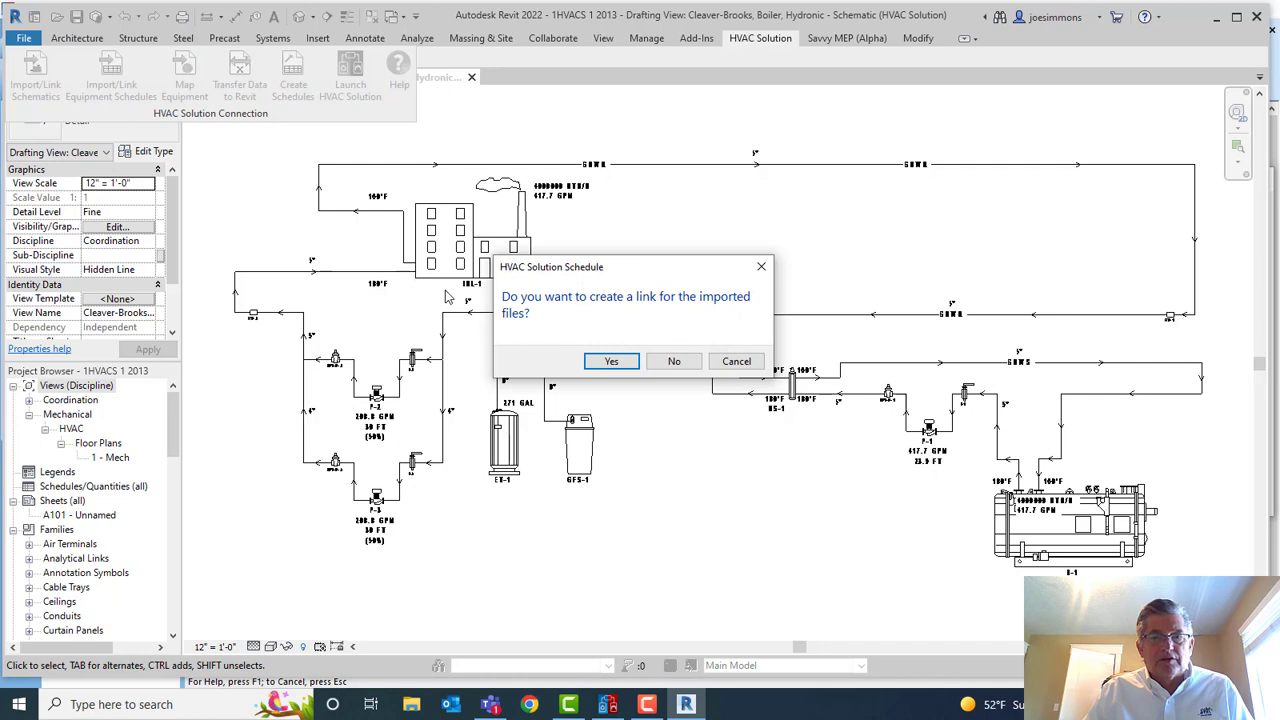
{"action": "left_click", "coordinate": [610, 361]}
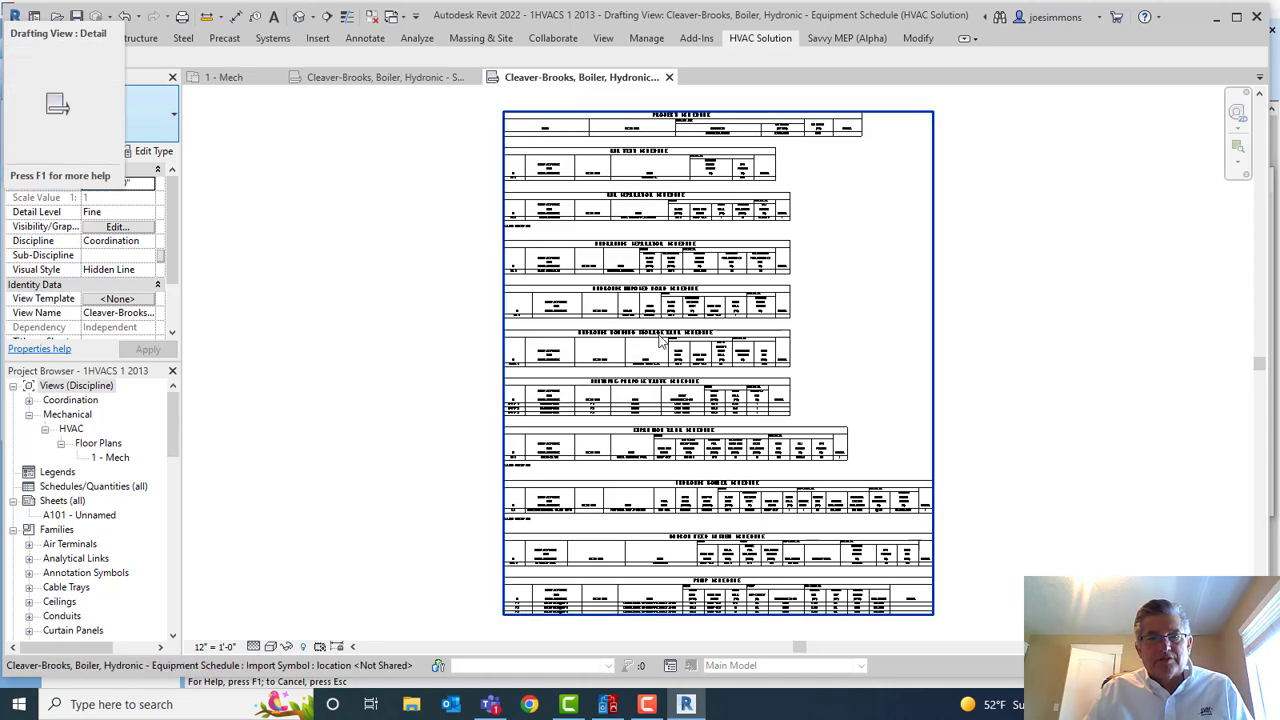
{"action": "scroll", "coordinate": [614, 313], "scroll_direction": "up", "scroll_amount": 1}
{"action": "scroll", "coordinate": [848, 372], "scroll_direction": "up", "scroll_amount": 3}
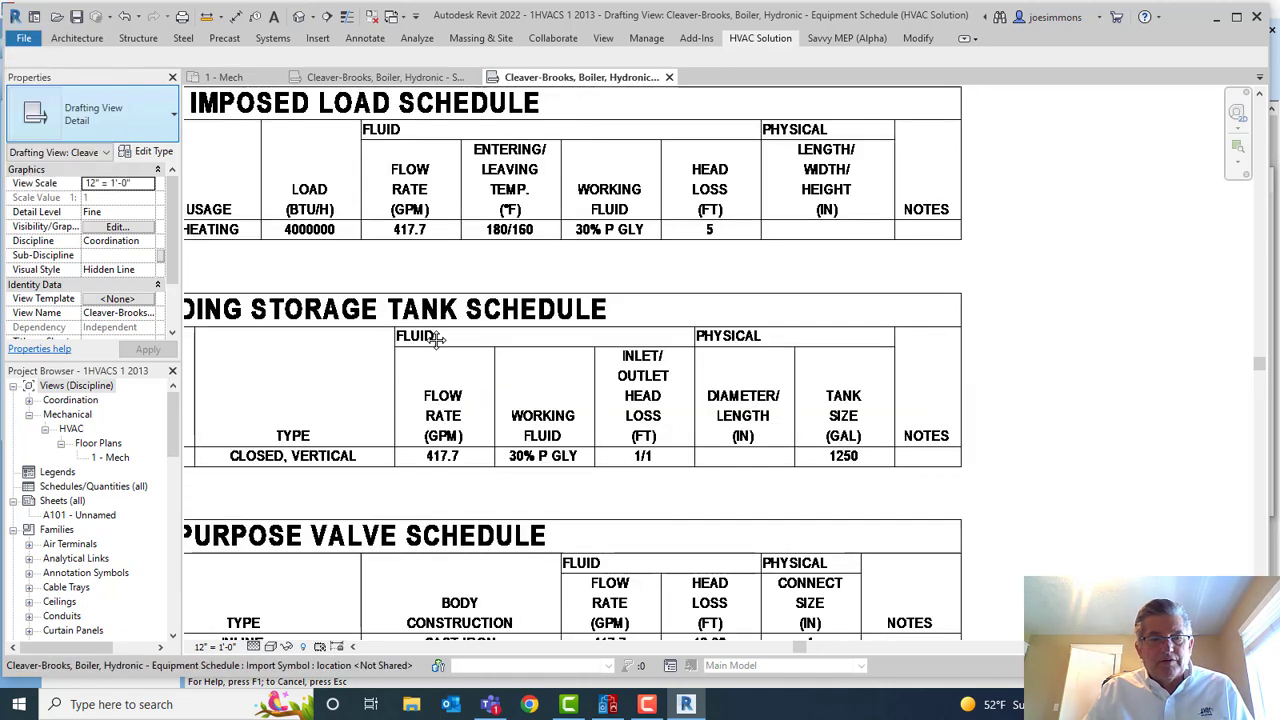
{"action": "scroll", "coordinate": [765, 592], "scroll_direction": "down", "scroll_amount": 2}
{"action": "scroll", "coordinate": [593, 469], "scroll_direction": "down", "scroll_amount": 5}
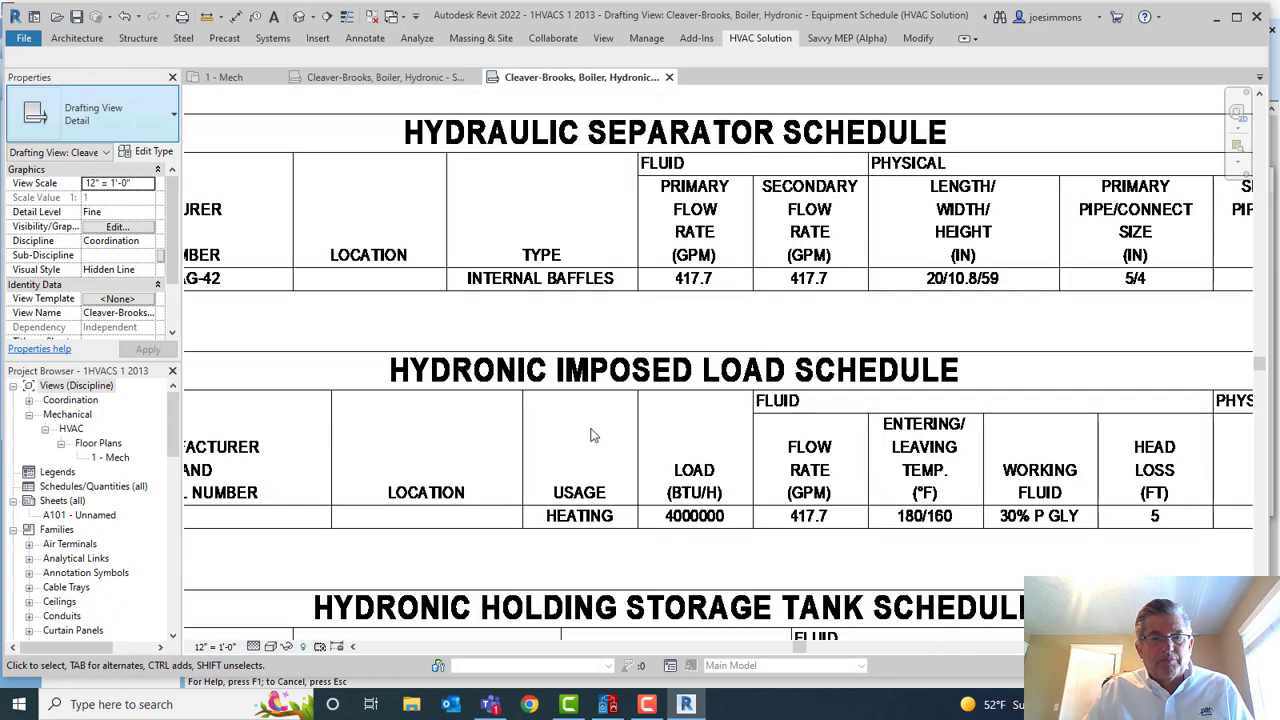
{"action": "left_click_drag", "start_coordinate": [593, 469], "coordinate": [610, 615]}
{"action": "left_click_drag", "start_coordinate": [410, 347], "coordinate": [433, 177]}
{"action": "scroll", "coordinate": [465, 457], "scroll_direction": "down", "scroll_amount": 6}
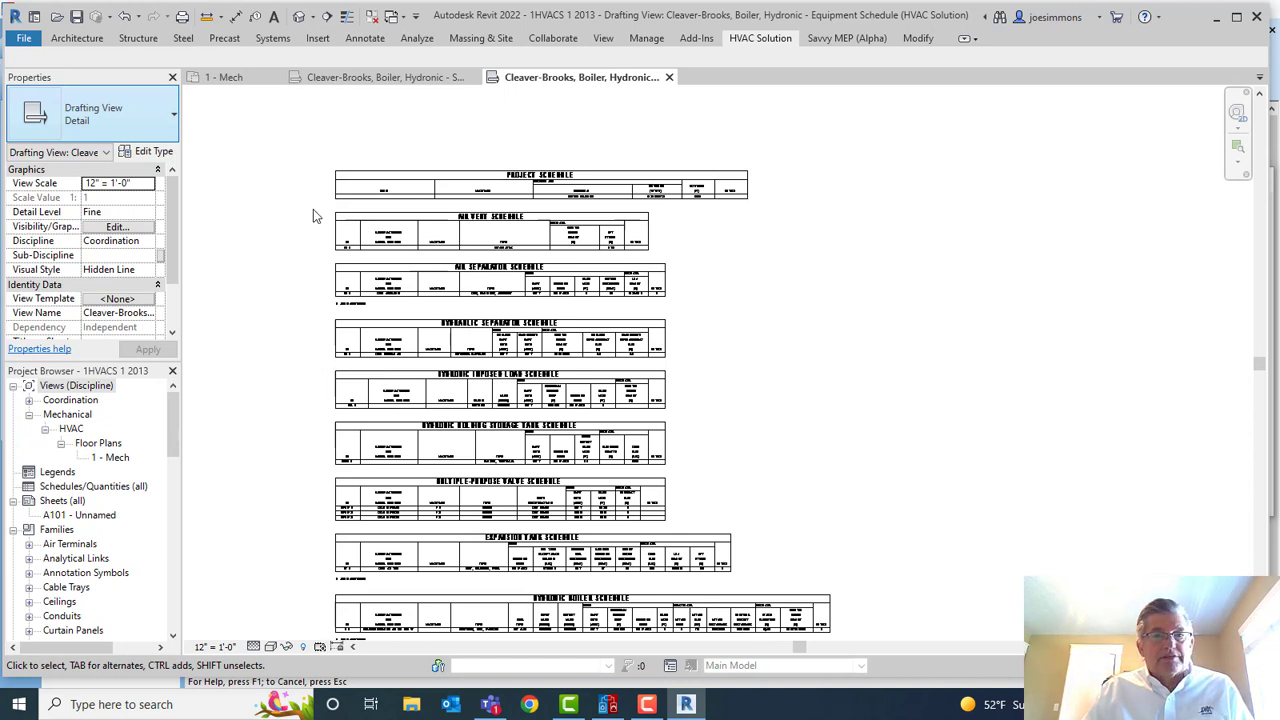
{"action": "left_click", "coordinate": [758, 40]}
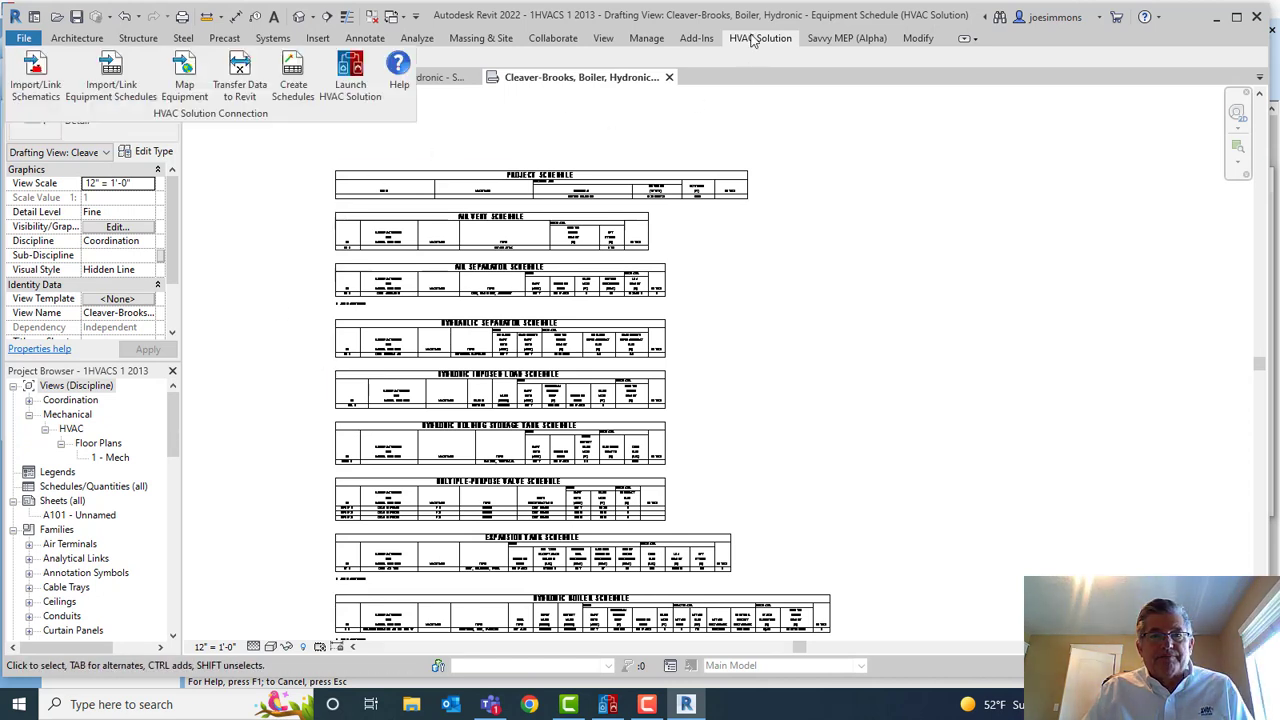
Map B-1 to Firetube Boiler and P-1 to Inline Pump 77, then transfer their data.
{"action": "left_click", "coordinate": [193, 78]}
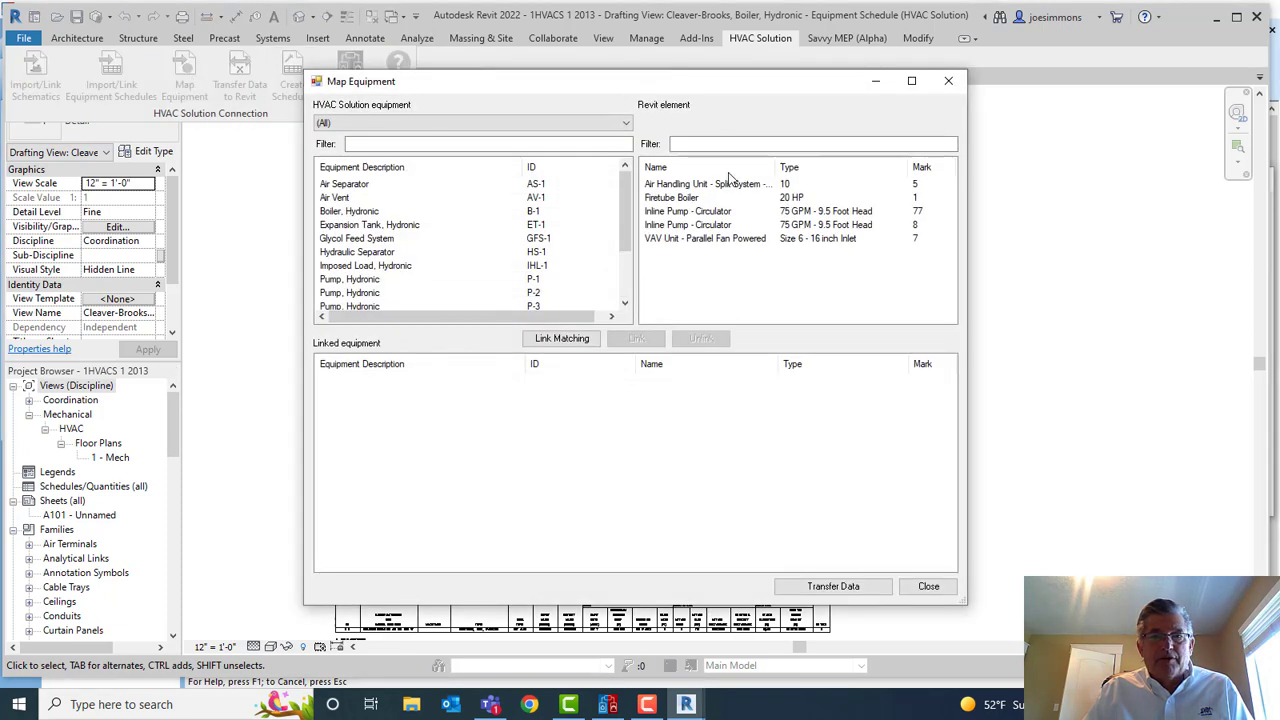
{"action": "left_click", "coordinate": [1021, 157]}
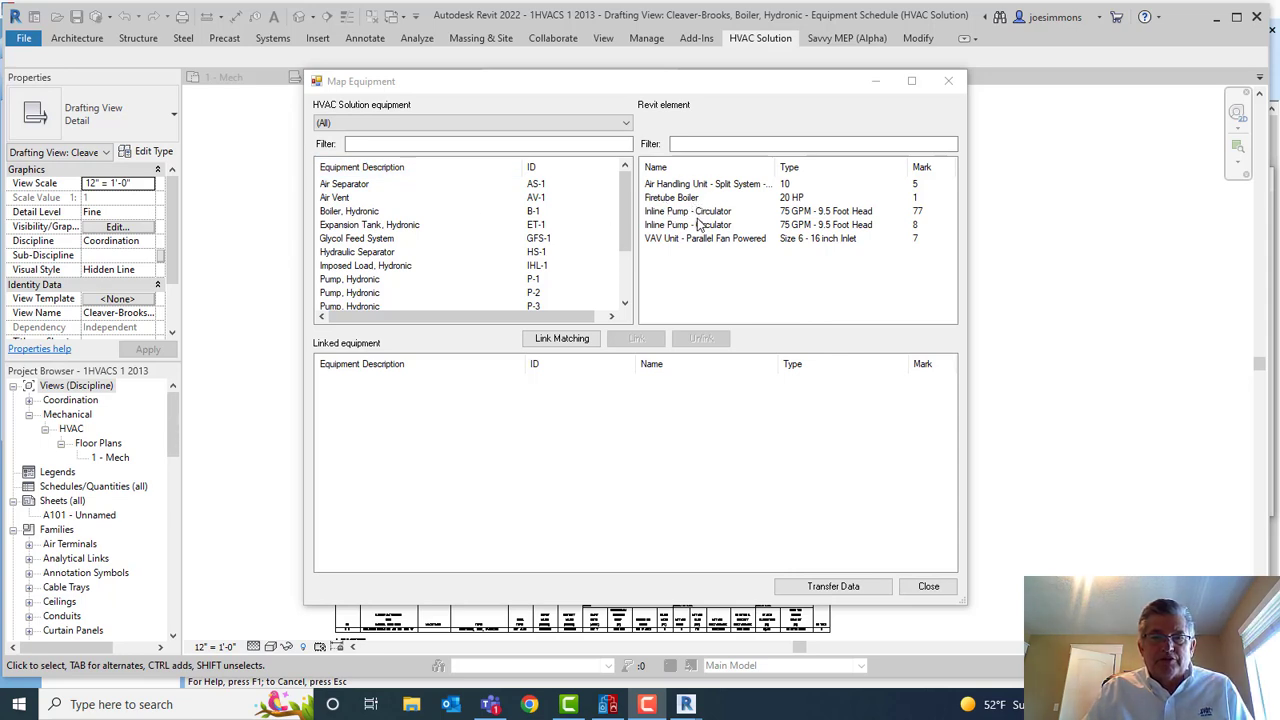
{"action": "left_click", "coordinate": [351, 213]}
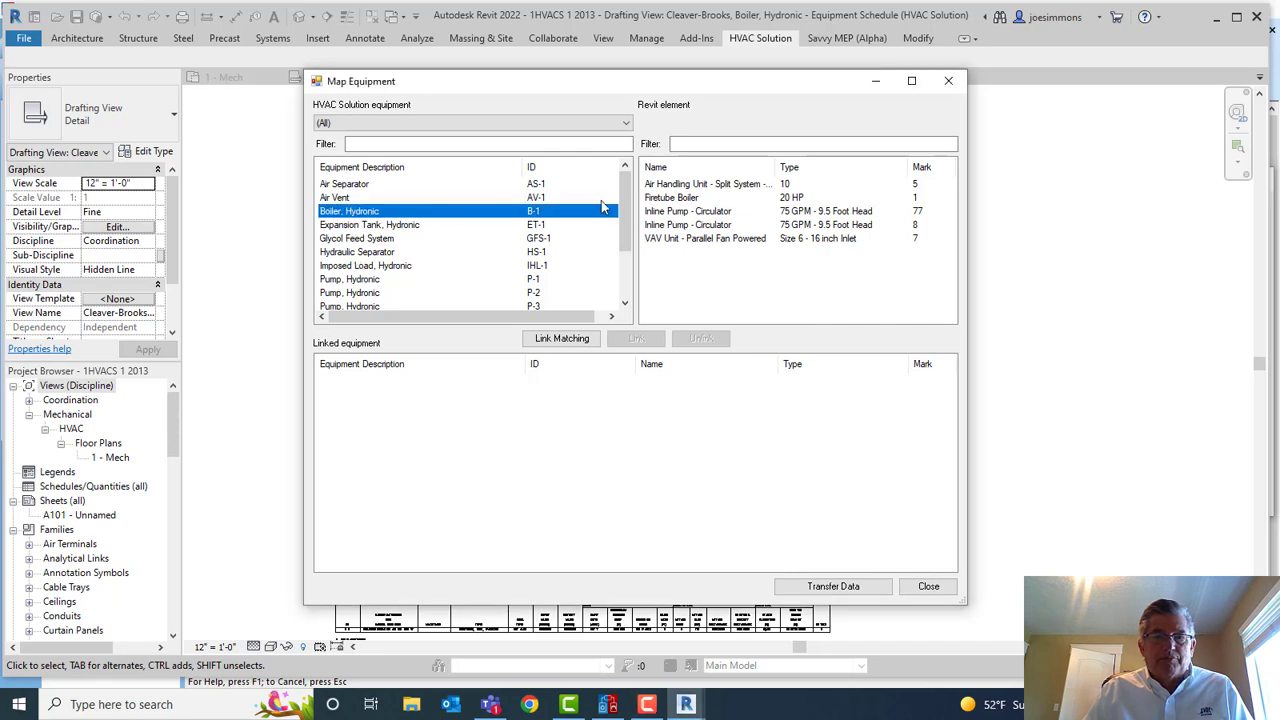
{"action": "double_click", "coordinate": [666, 199]}
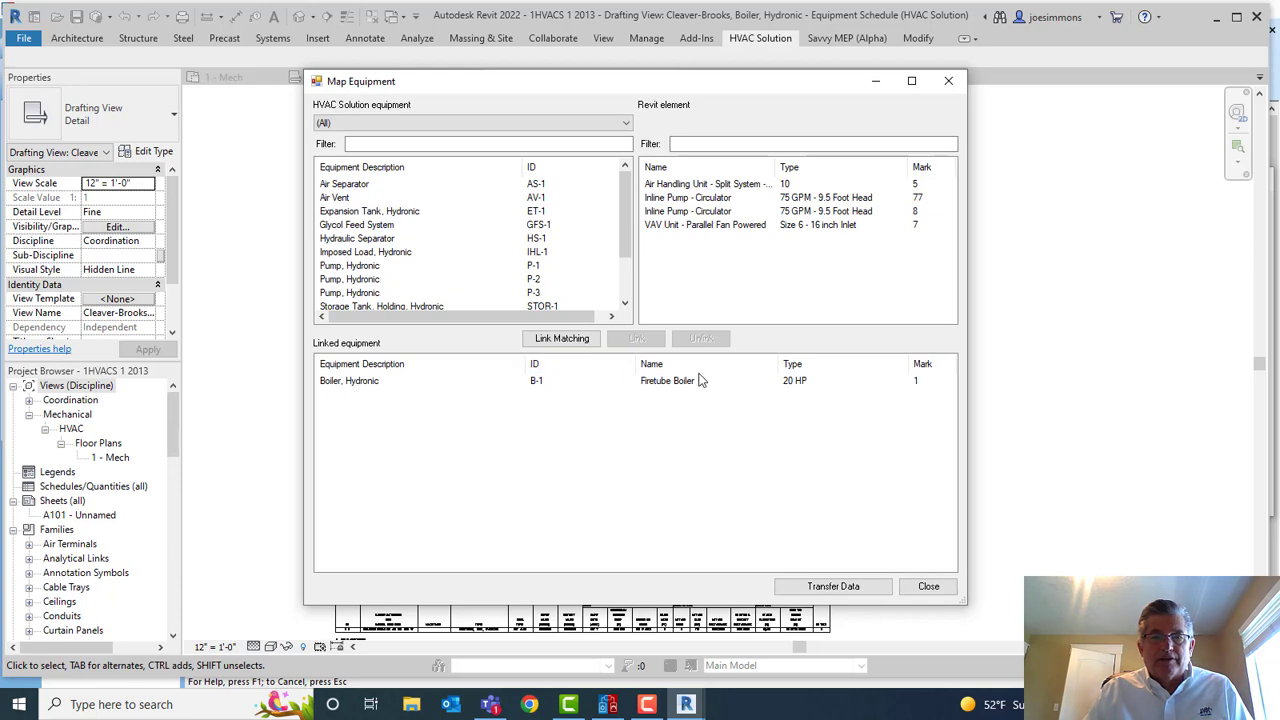
{"action": "left_click", "coordinate": [355, 266]}
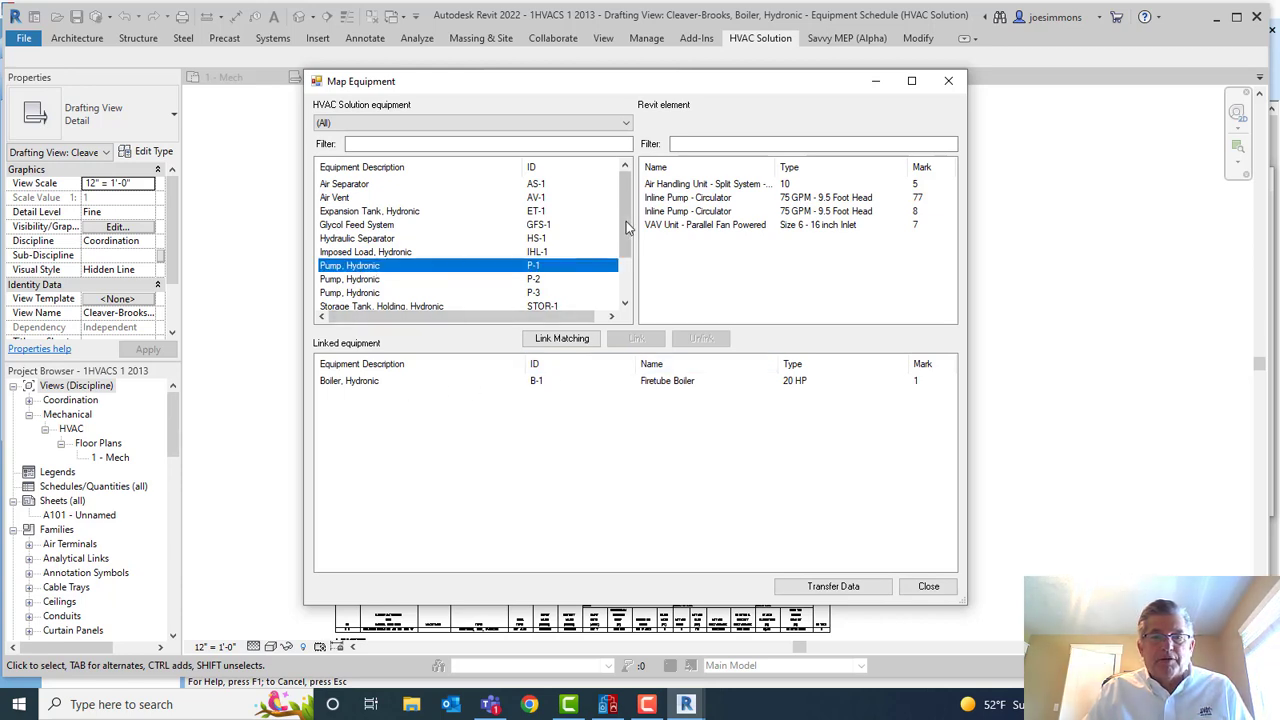
{"action": "double_click", "coordinate": [660, 198]}
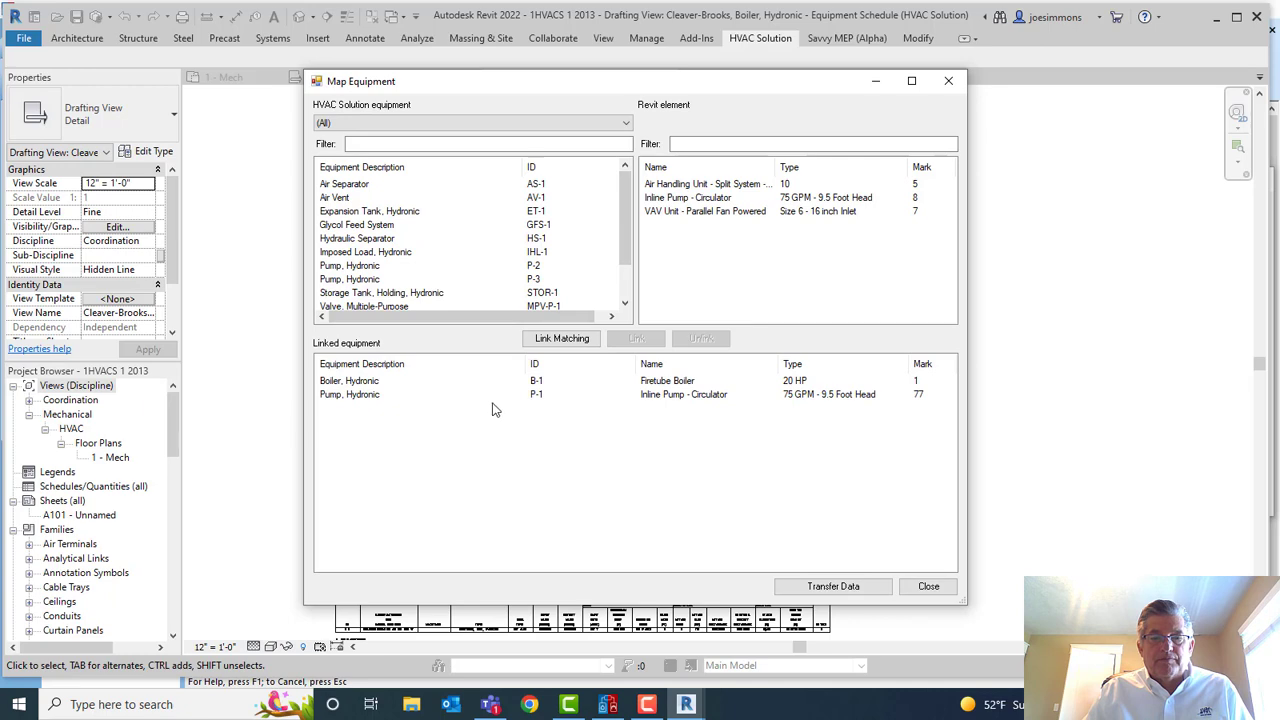
{"action": "left_click", "coordinate": [841, 589]}
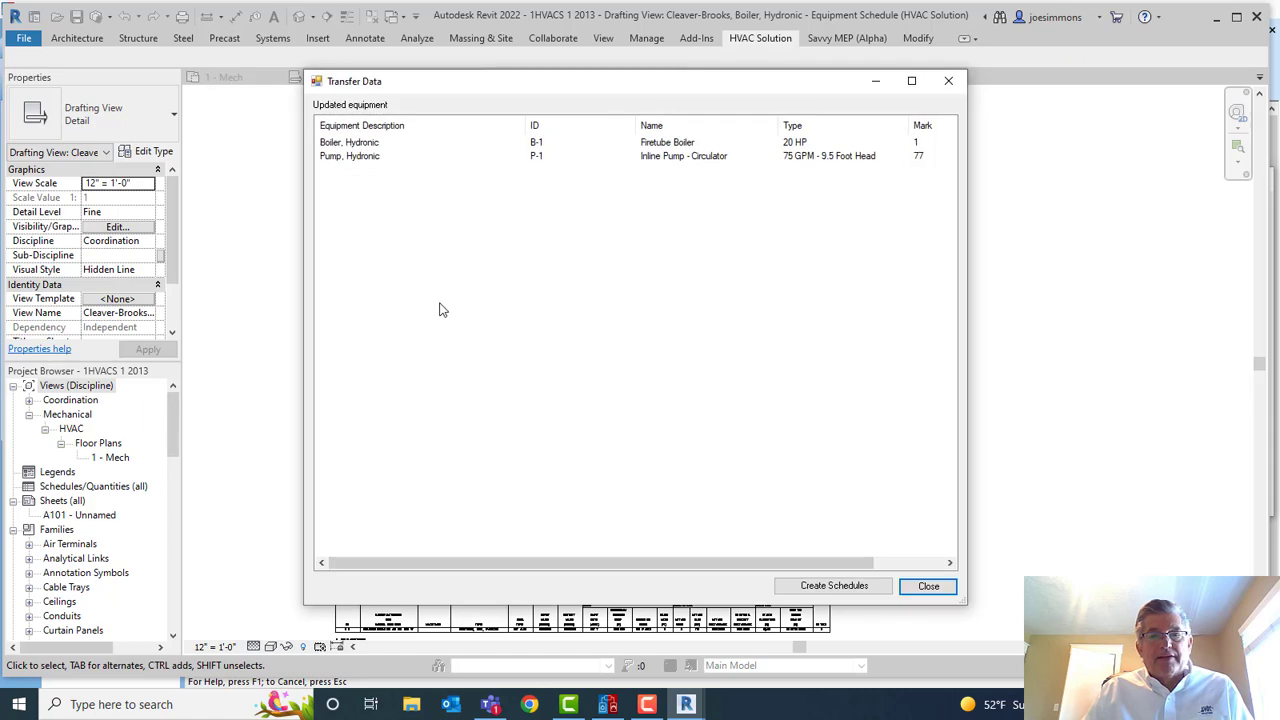
Create the Hydronic Boiler and Hydronic Pump schedules and return to the 1 - Mech floor plan.
{"action": "left_click", "coordinate": [845, 586]}
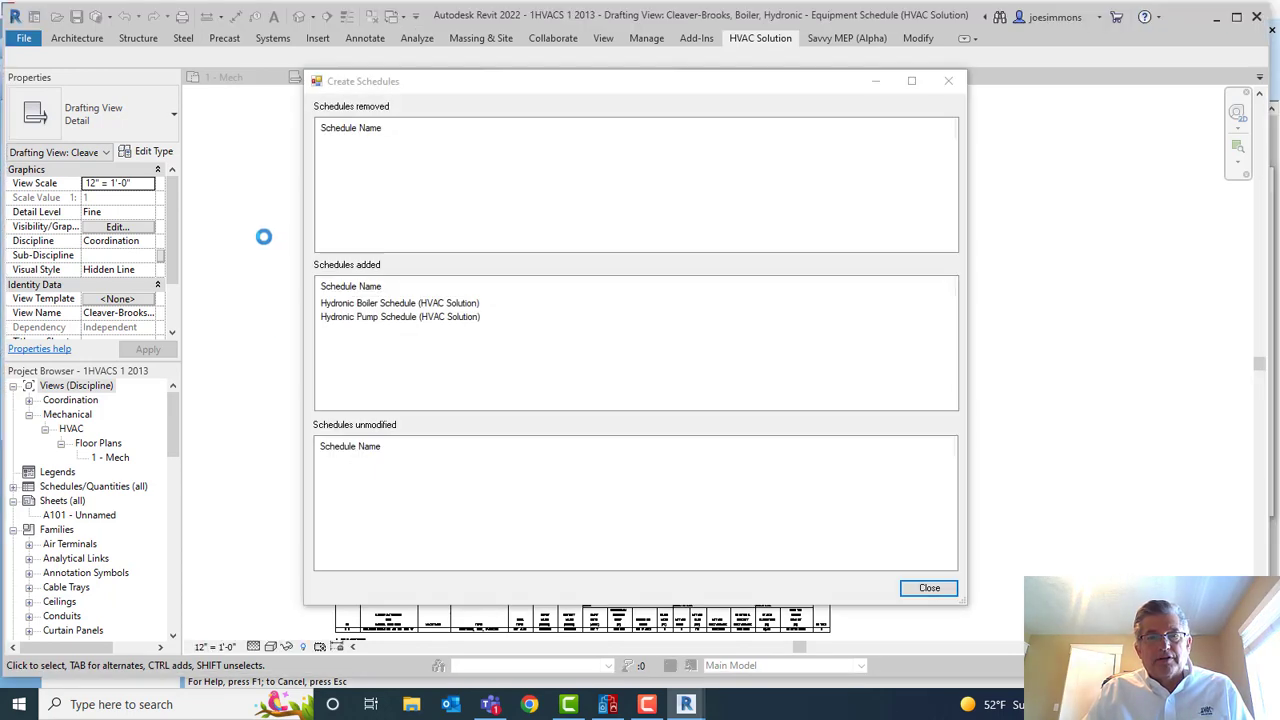
{"action": "left_click", "coordinate": [927, 588]}
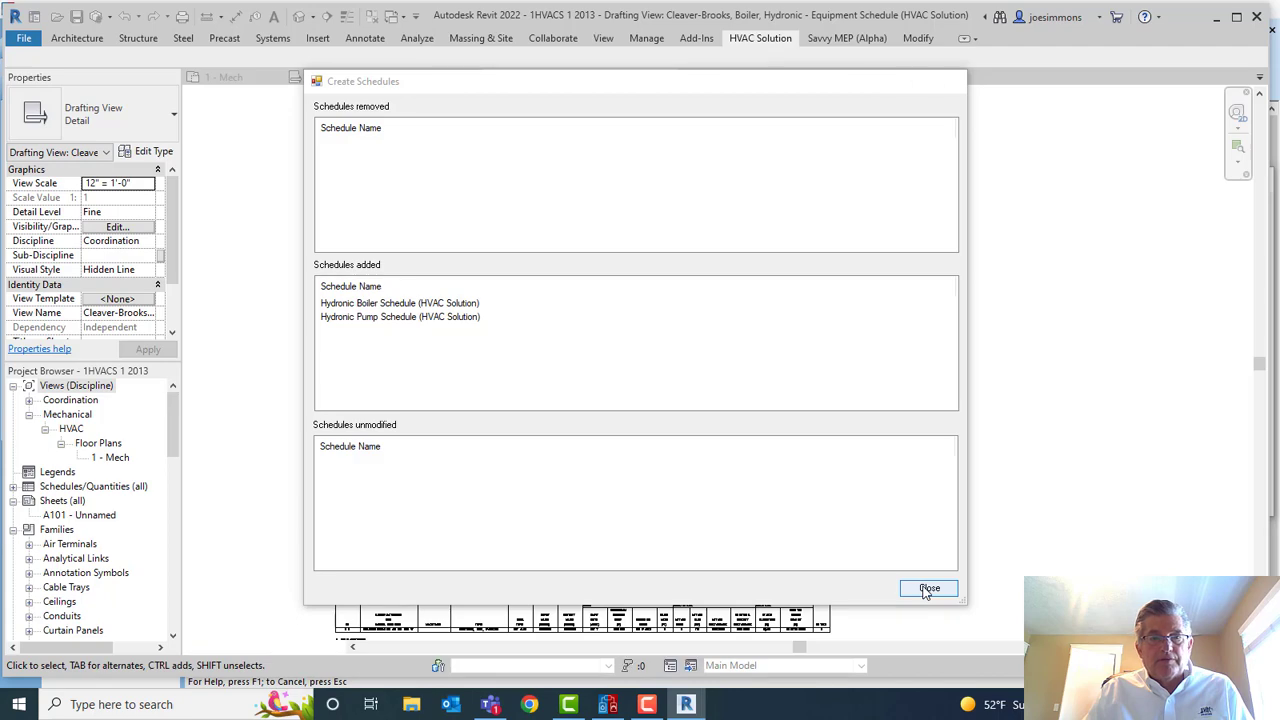
{"action": "left_click", "coordinate": [254, 80]}
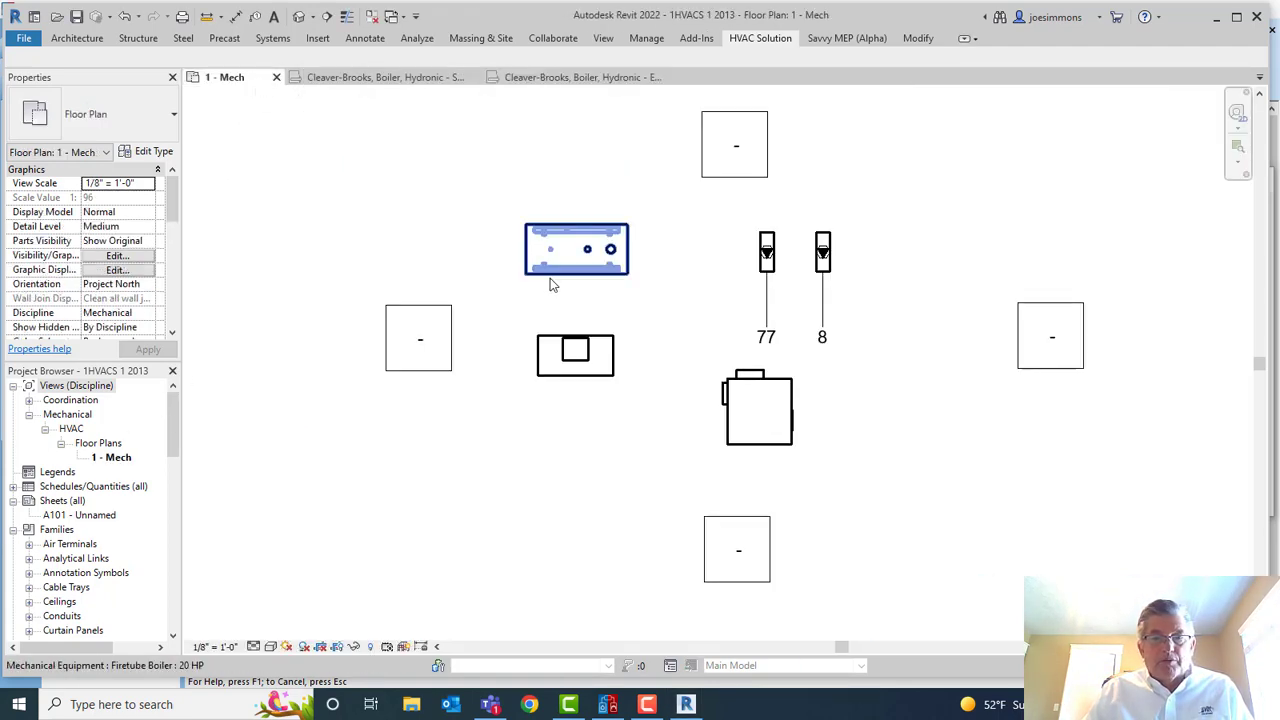
{"action": "left_click", "coordinate": [550, 280]}
Check the Firetube Boiler's pipe connectors, then expand Schedules/Quantities to the Hydronic Boiler Schedule.
{"action": "left_click_drag", "start_coordinate": [172, 192], "coordinate": [174, 236]}
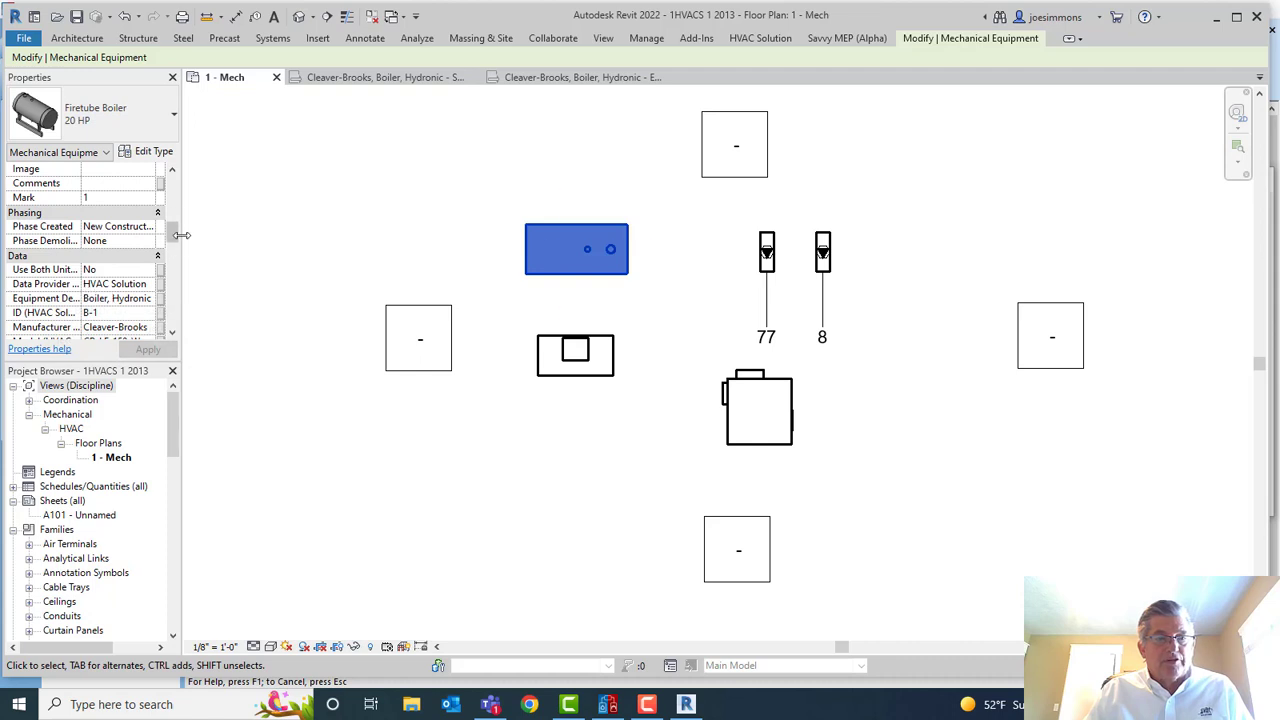
{"action": "left_click", "coordinate": [567, 268]}
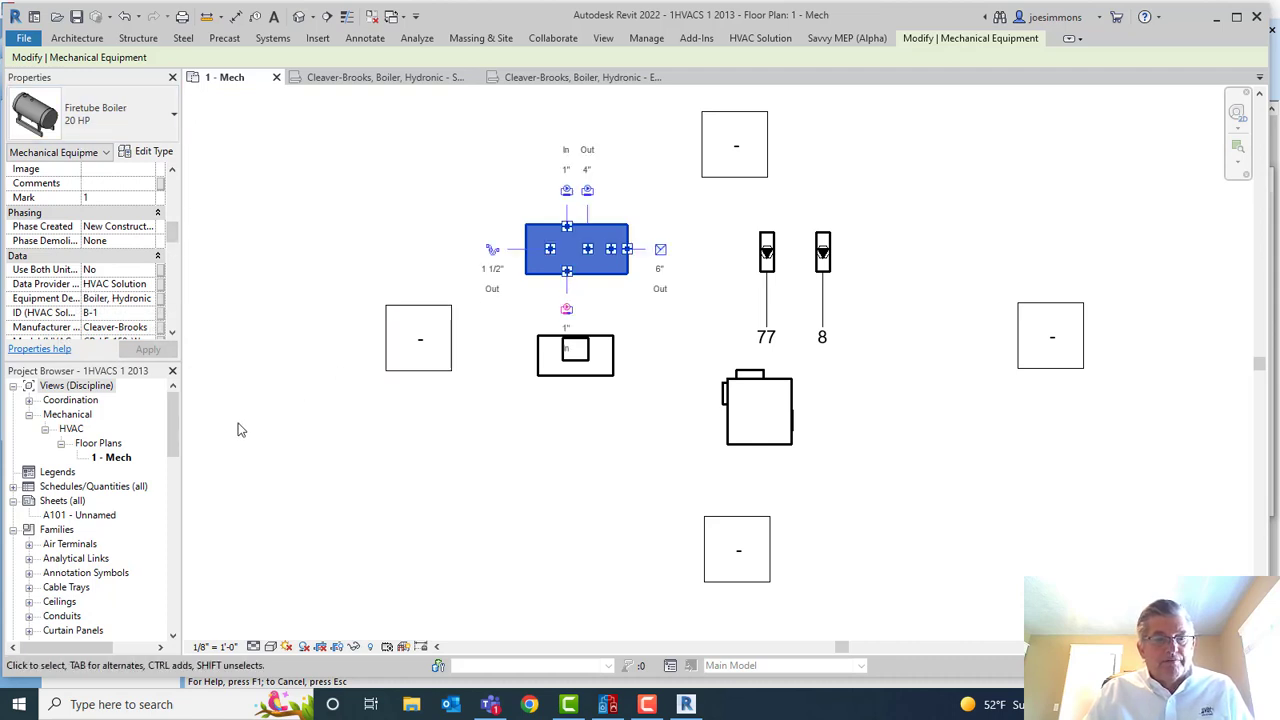
{"action": "left_click", "coordinate": [76, 385]}
{"action": "scroll", "coordinate": [108, 457], "scroll_direction": "down", "scroll_amount": 1}
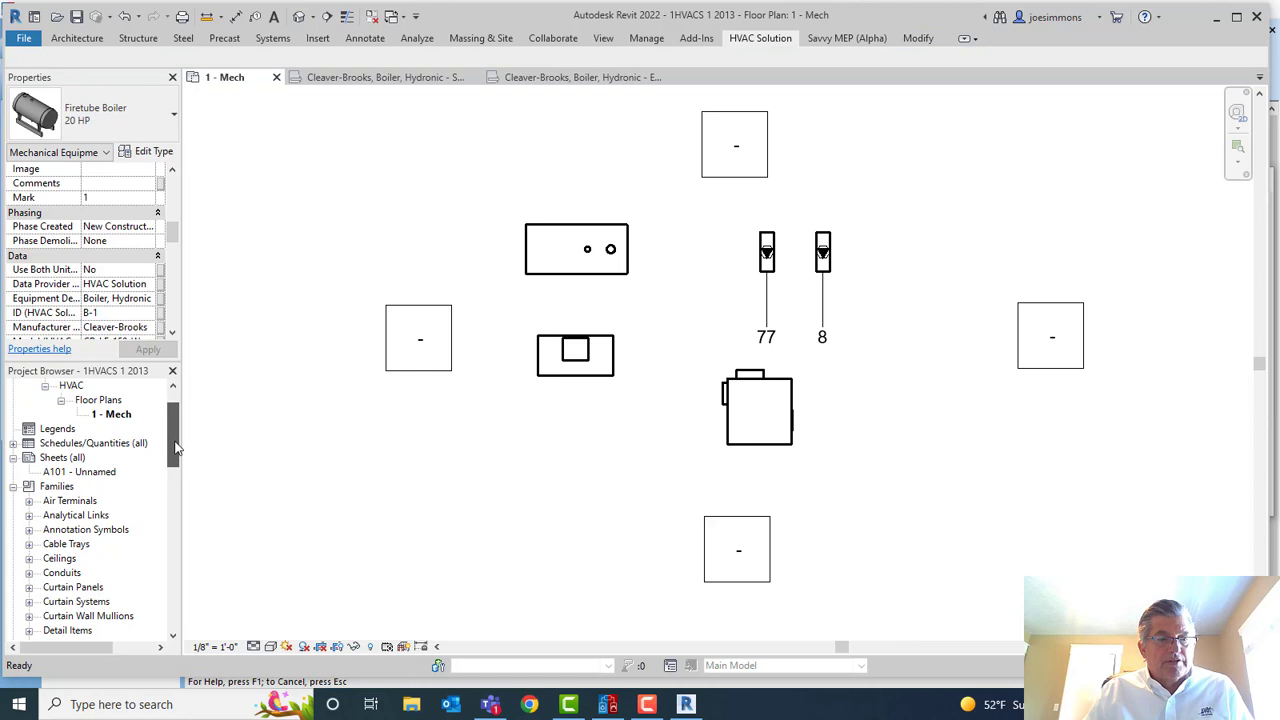
{"action": "left_click", "coordinate": [13, 445]}
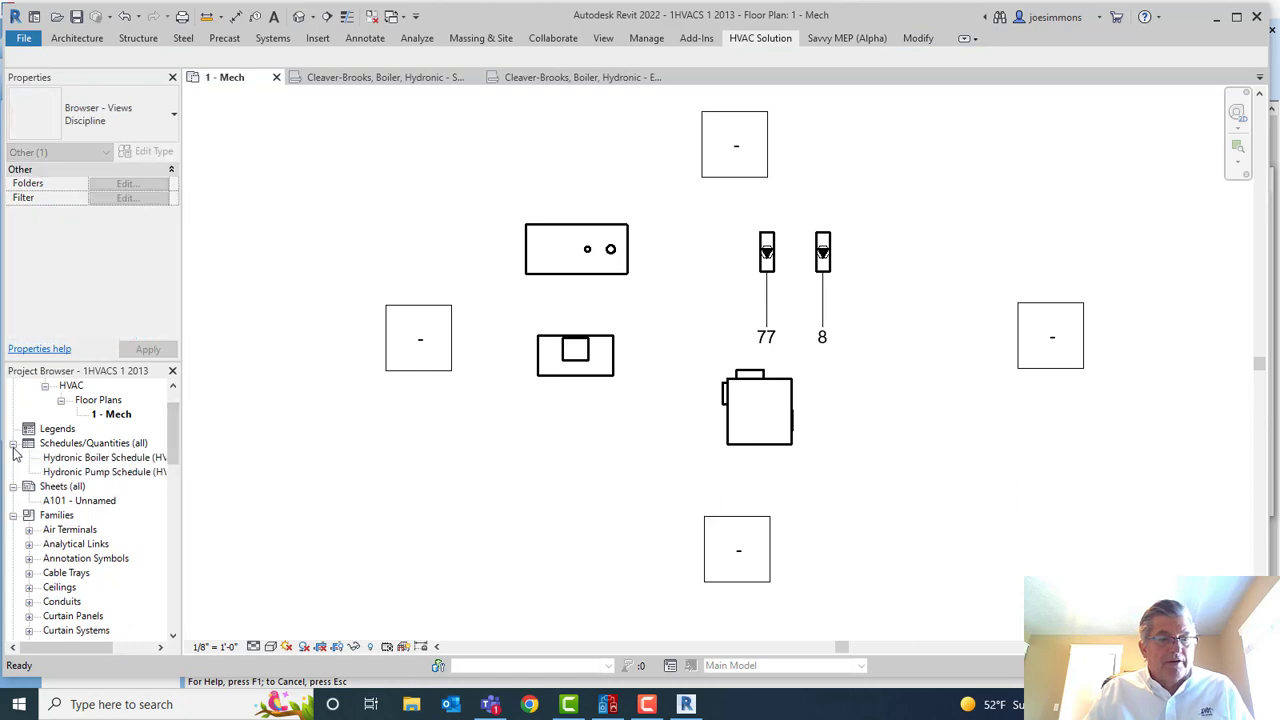
{"action": "left_click", "coordinate": [85, 460]}
Review the Hydronic Boiler Schedule listing B-1 as CB-LE-150-W, then return to HVAC Solution.
{"action": "double_click", "coordinate": [85, 460]}
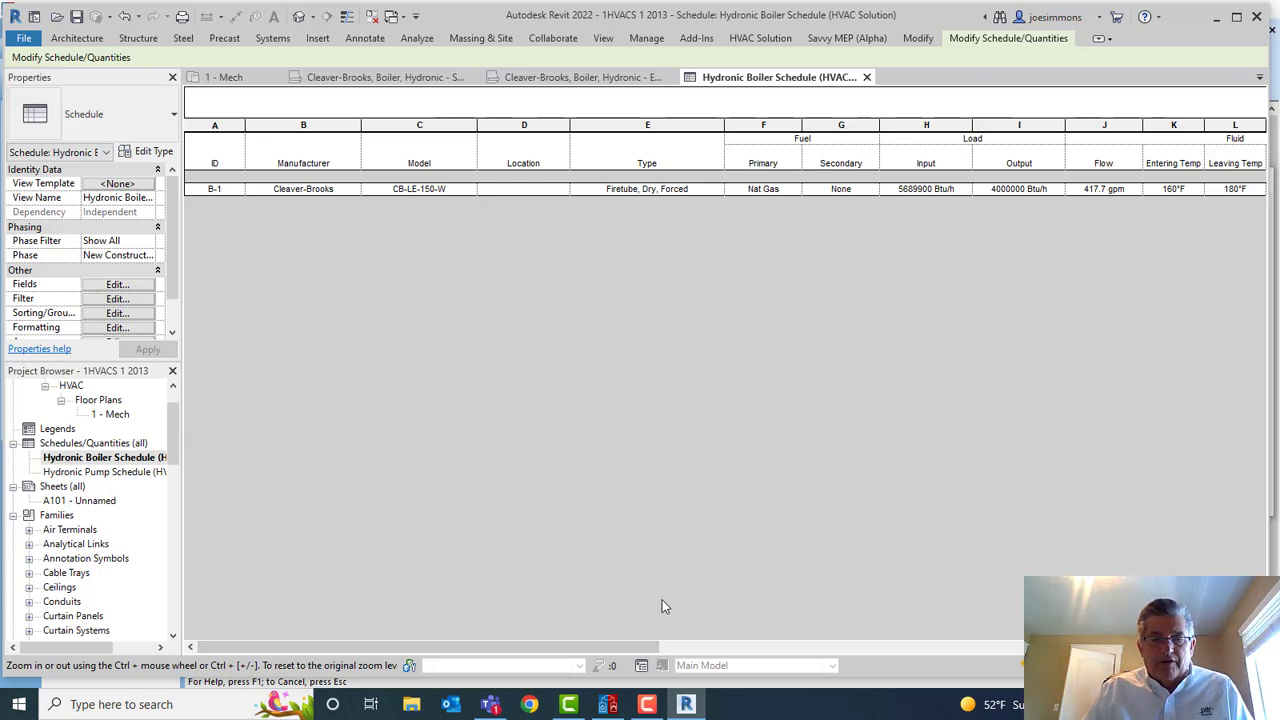
{"action": "left_click", "coordinate": [608, 704]}
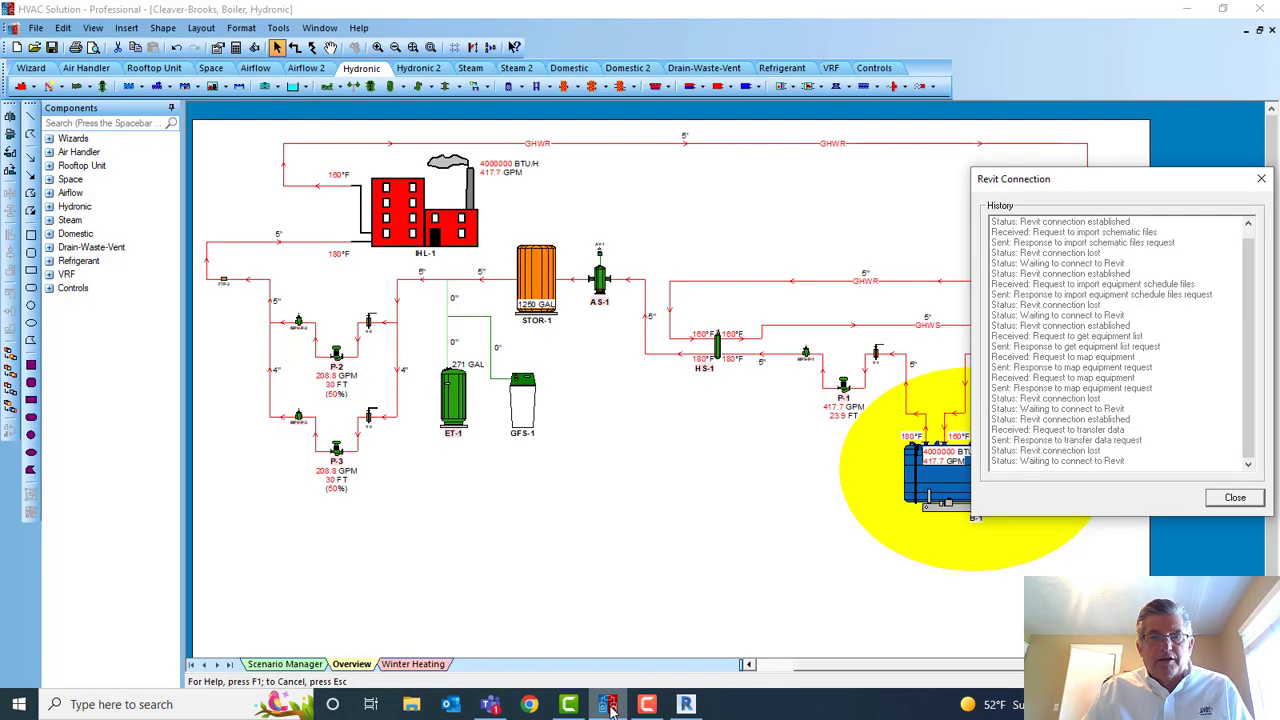
Close the Revit Connection window, returning to the hydronic boiler schematic.
{"action": "left_click", "coordinate": [1220, 503]}
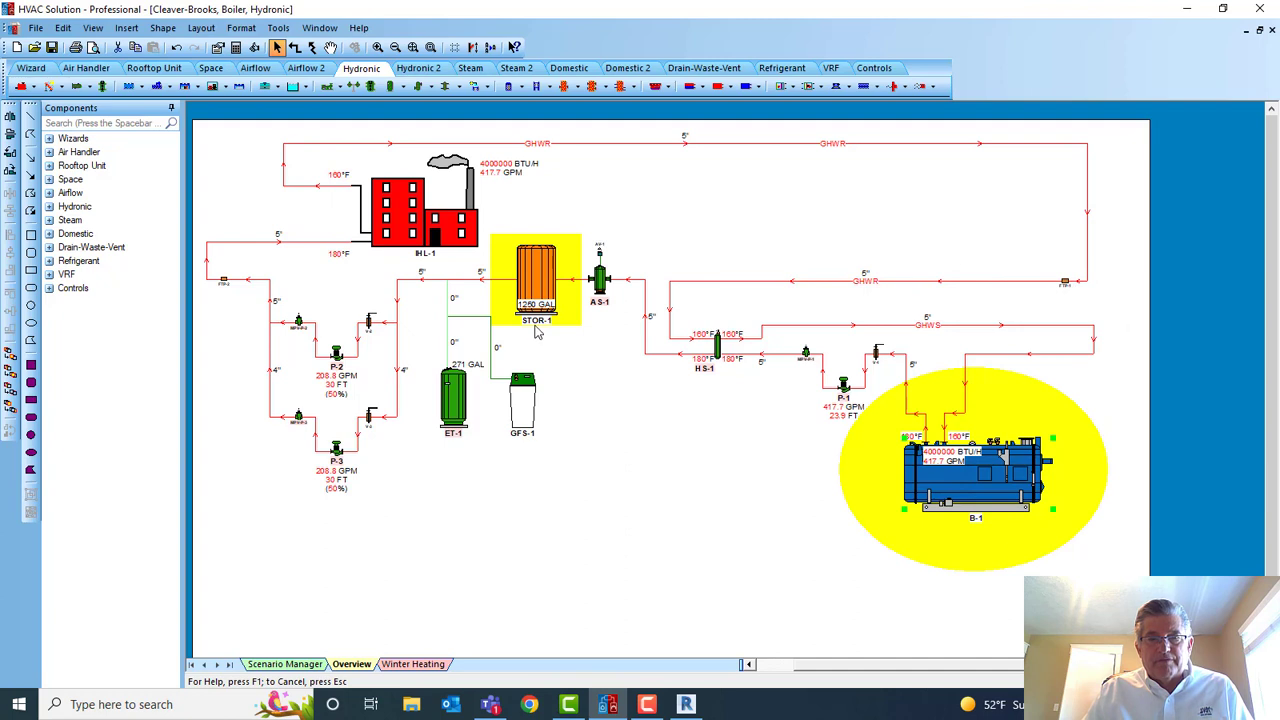